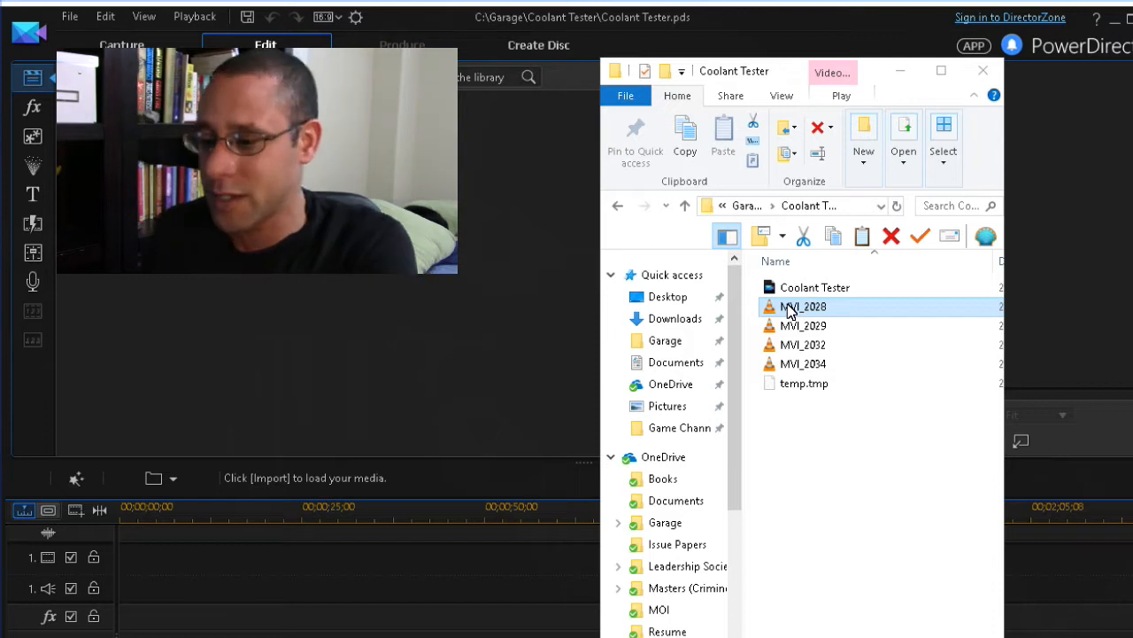
Drag clips MVI_2028 through MVI_2034 from the Coolant Tester folder onto PowerDirector's video track
{"action": "left_click", "coordinate": [815, 367], "text": "shift"}
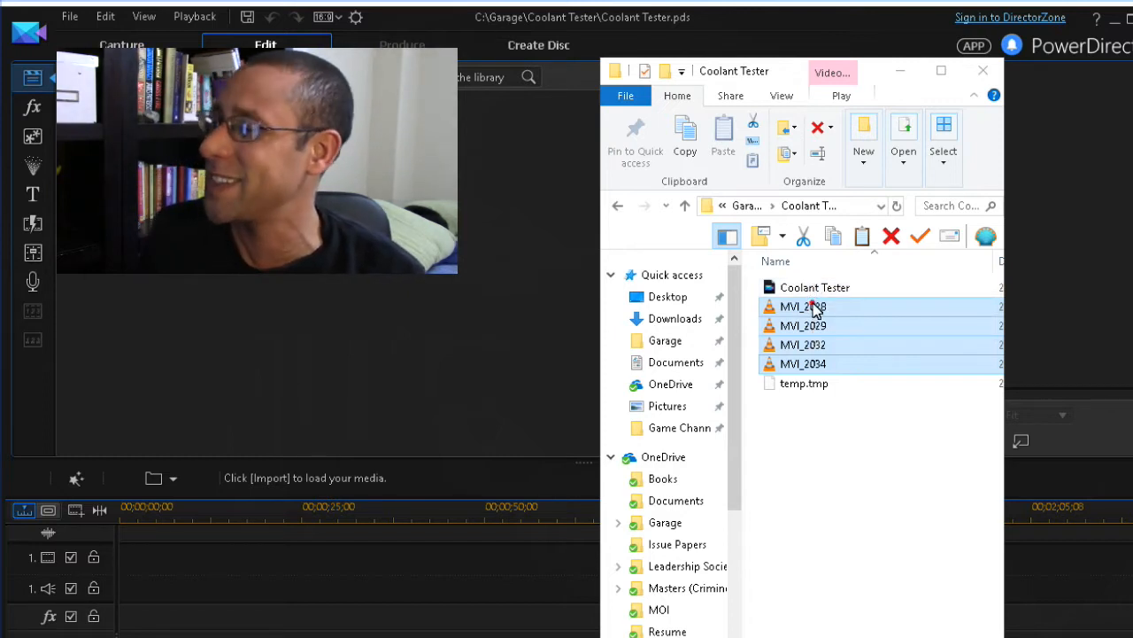
{"action": "left_click_drag", "start_coordinate": [202, 557], "coordinate": [202, 557]}
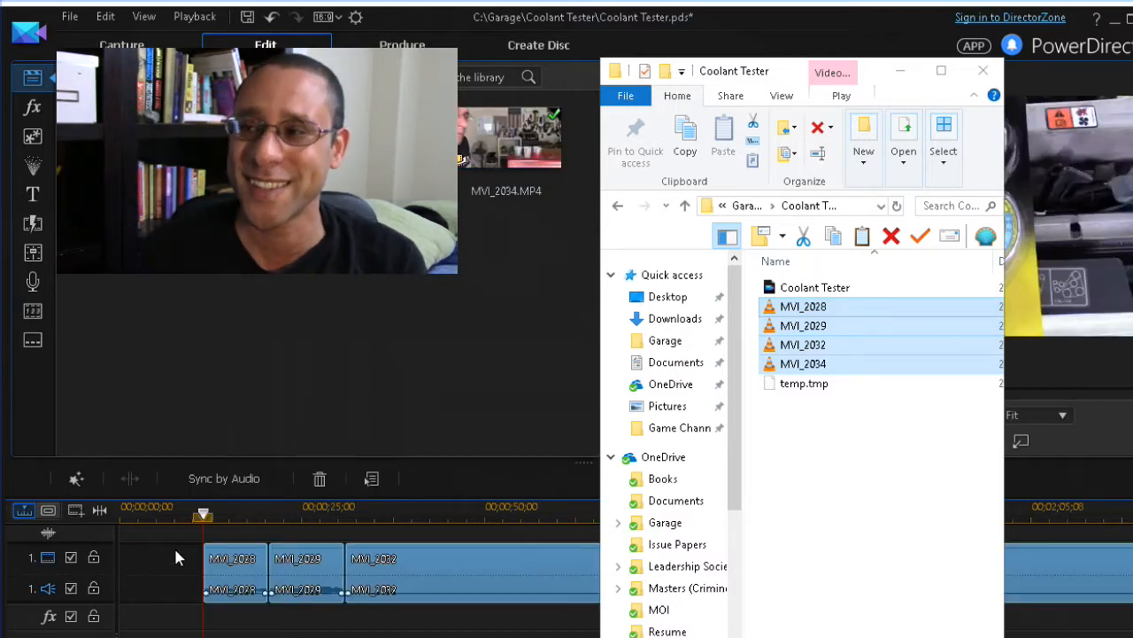
{"action": "left_click", "coordinate": [379, 16]}
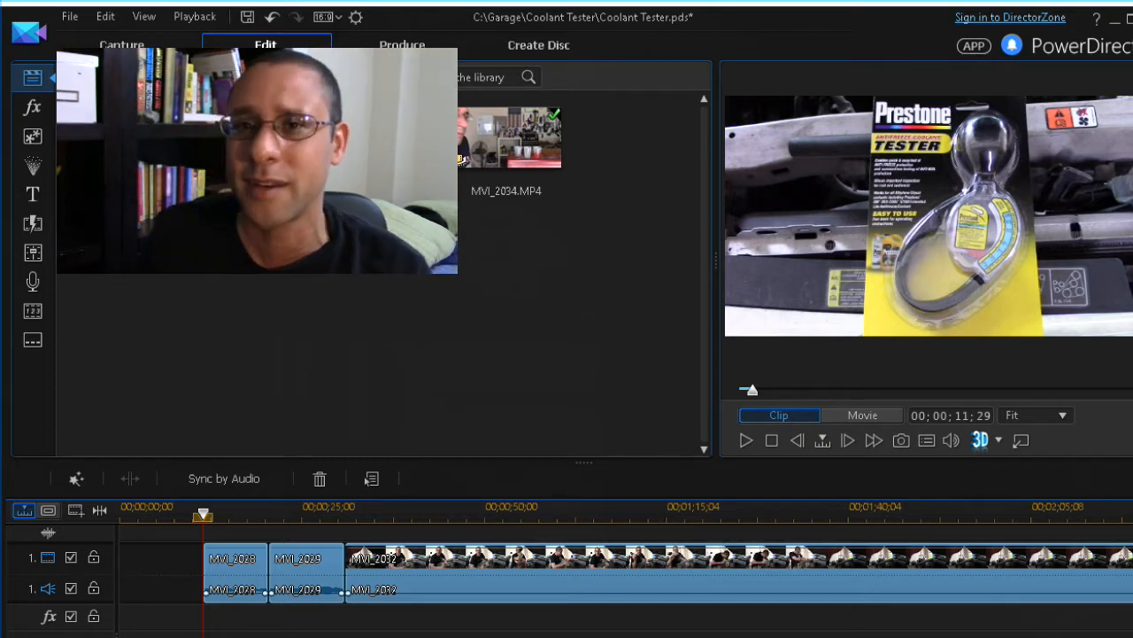
Zoom out and delete short clips MVI_2028 and MVI_2029, leaving MVI_2032 and MVI_2034
{"action": "key", "text": "minus"}
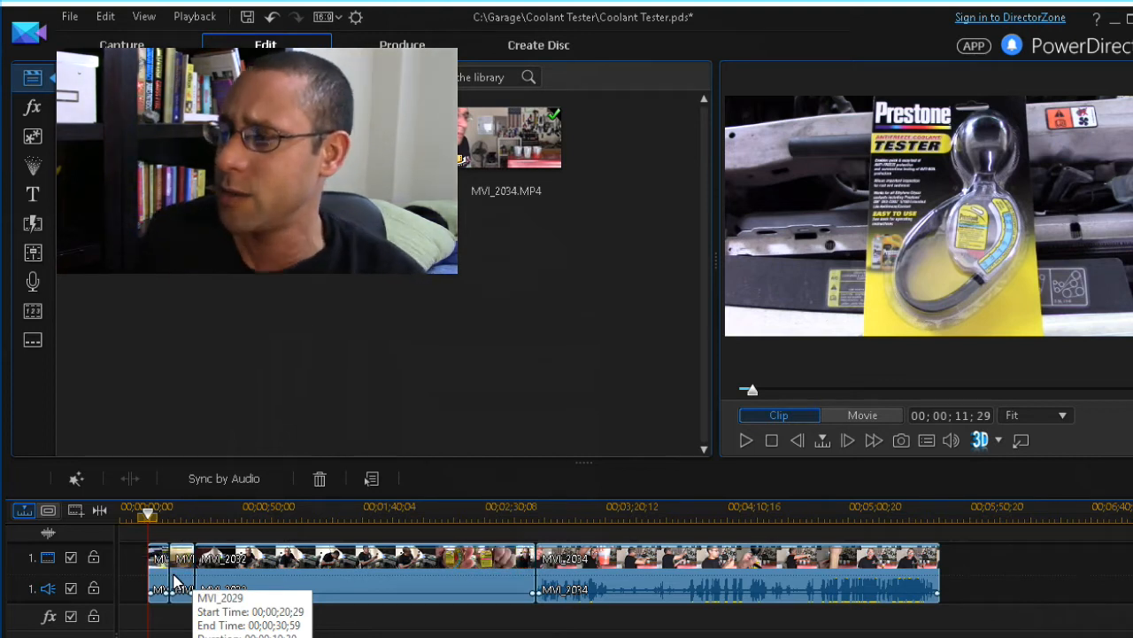
{"action": "left_click", "coordinate": [157, 625]}
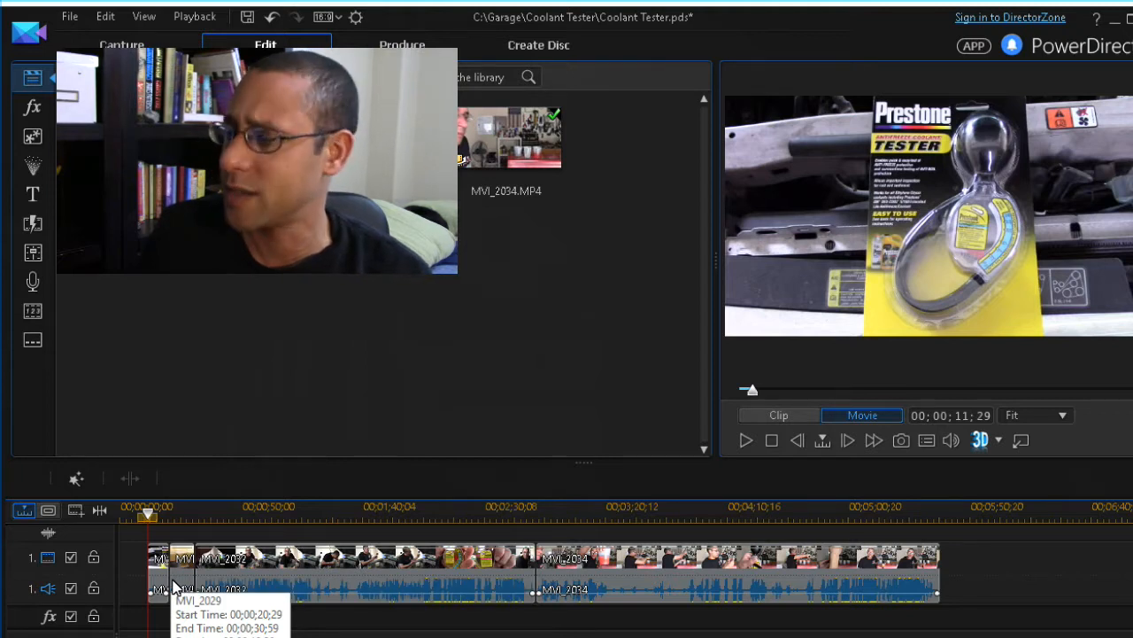
{"action": "left_click", "coordinate": [159, 588]}
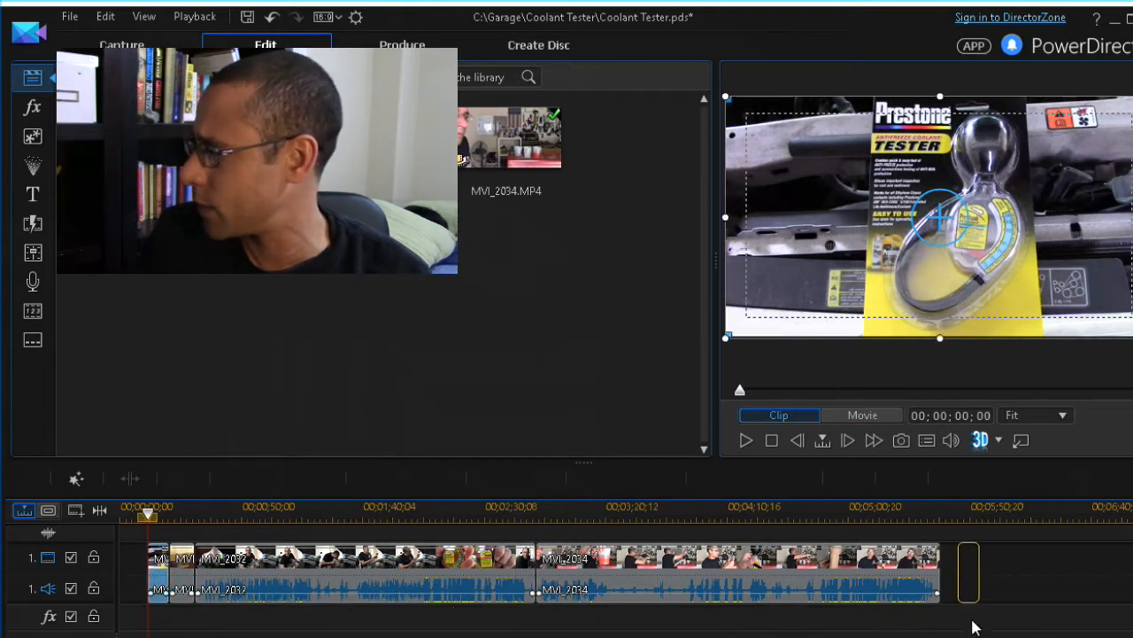
{"action": "left_click_drag", "start_coordinate": [975, 627], "coordinate": [970, 636]}
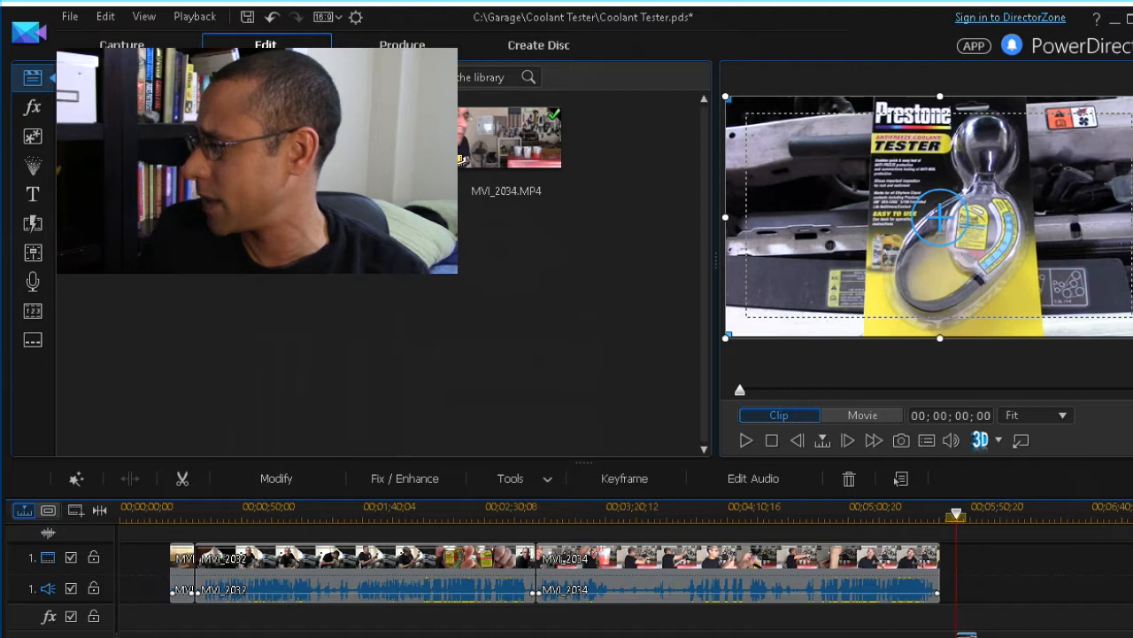
{"action": "left_click", "coordinate": [183, 574]}
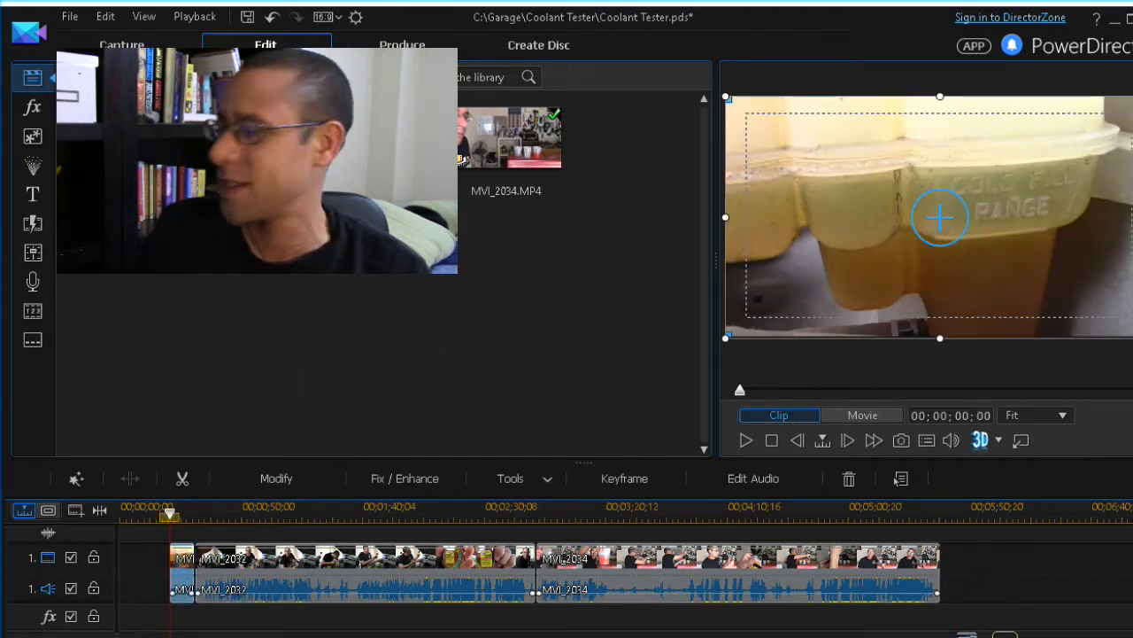
{"action": "key", "text": "Delete"}
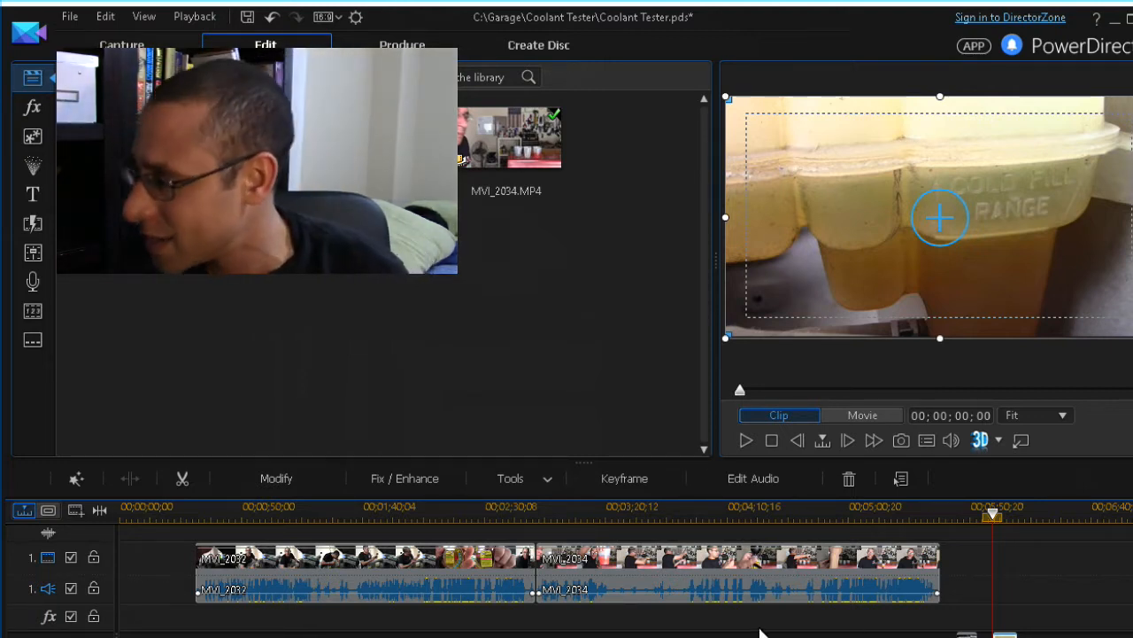
{"action": "left_click", "coordinate": [210, 522]}
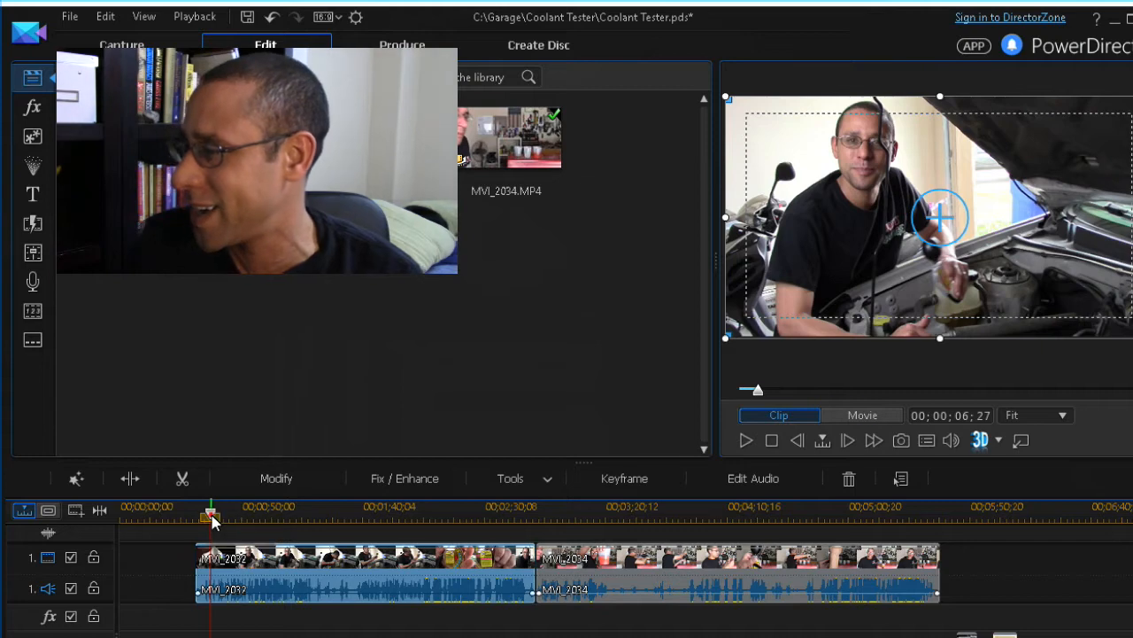
Move MVI_2032 earlier on the timeline and show the Custom title library
{"action": "left_click_drag", "start_coordinate": [211, 515], "coordinate": [198, 516]}
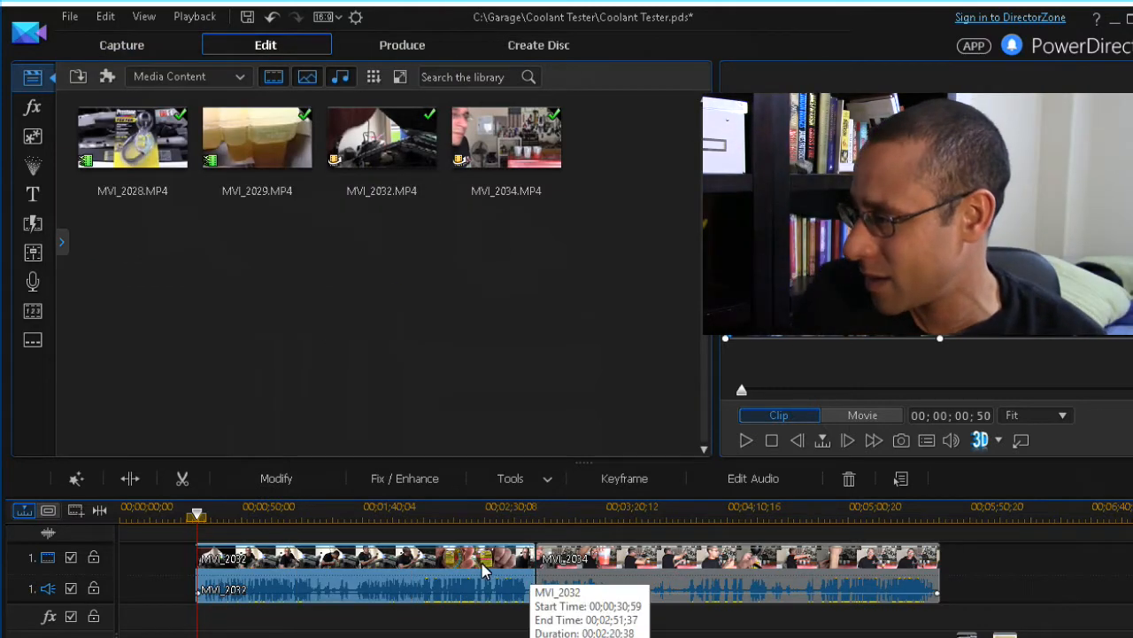
{"action": "left_click_drag", "start_coordinate": [511, 576], "coordinate": [483, 582]}
{"action": "left_click", "coordinate": [567, 573]}
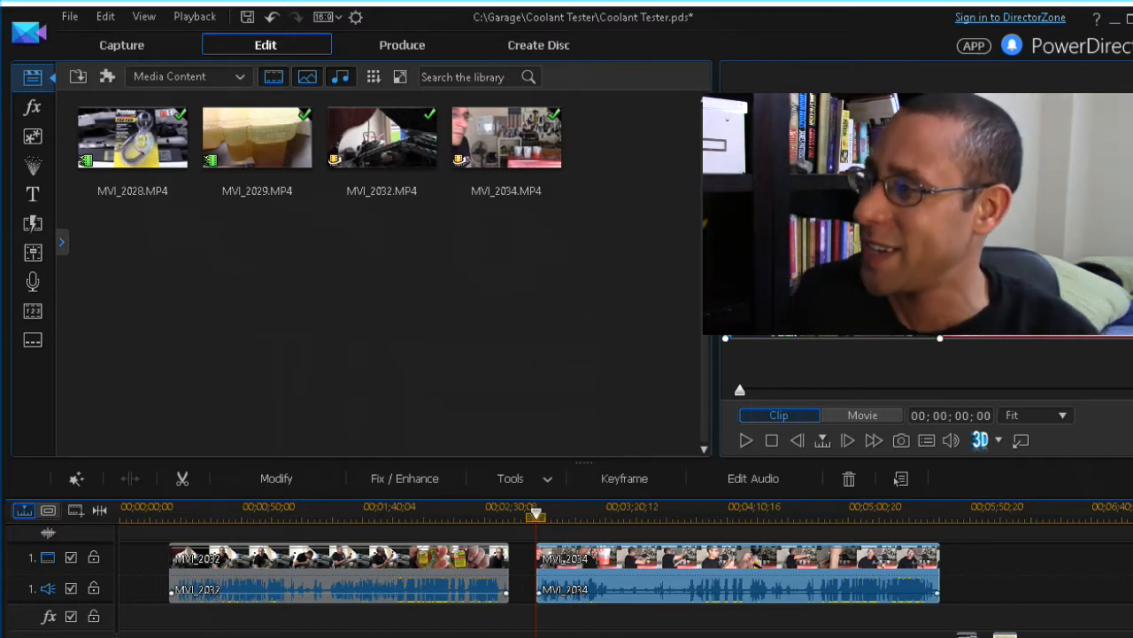
{"action": "left_click", "coordinate": [26, 197]}
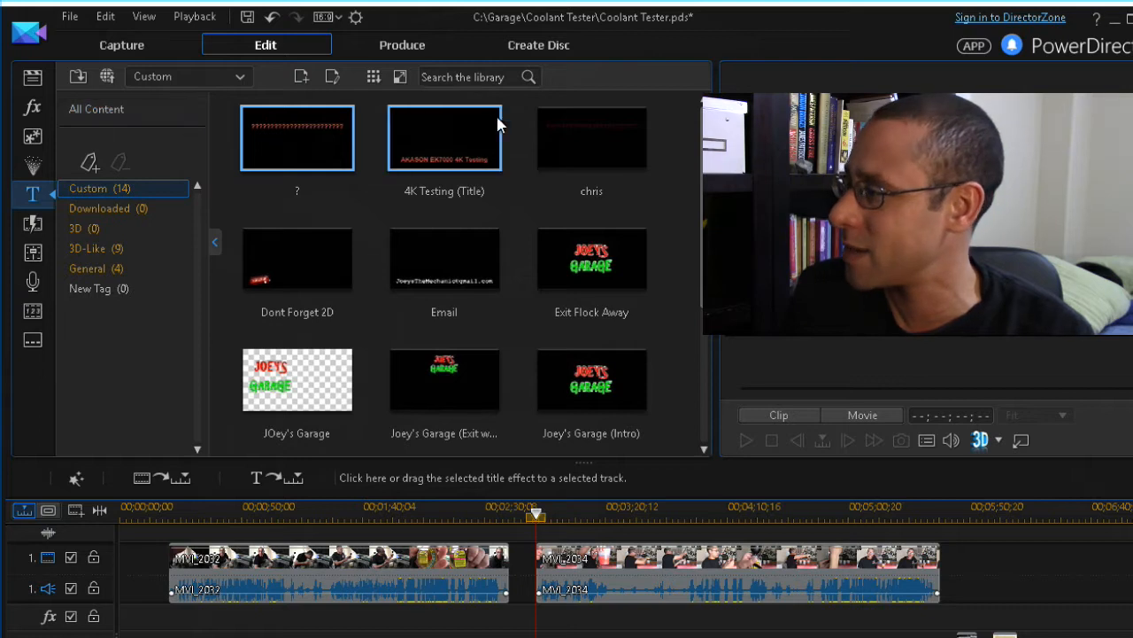
Place a Custom title template at the very start of the video track as the intro
{"action": "left_click_drag", "start_coordinate": [590, 276], "coordinate": [124, 571]}
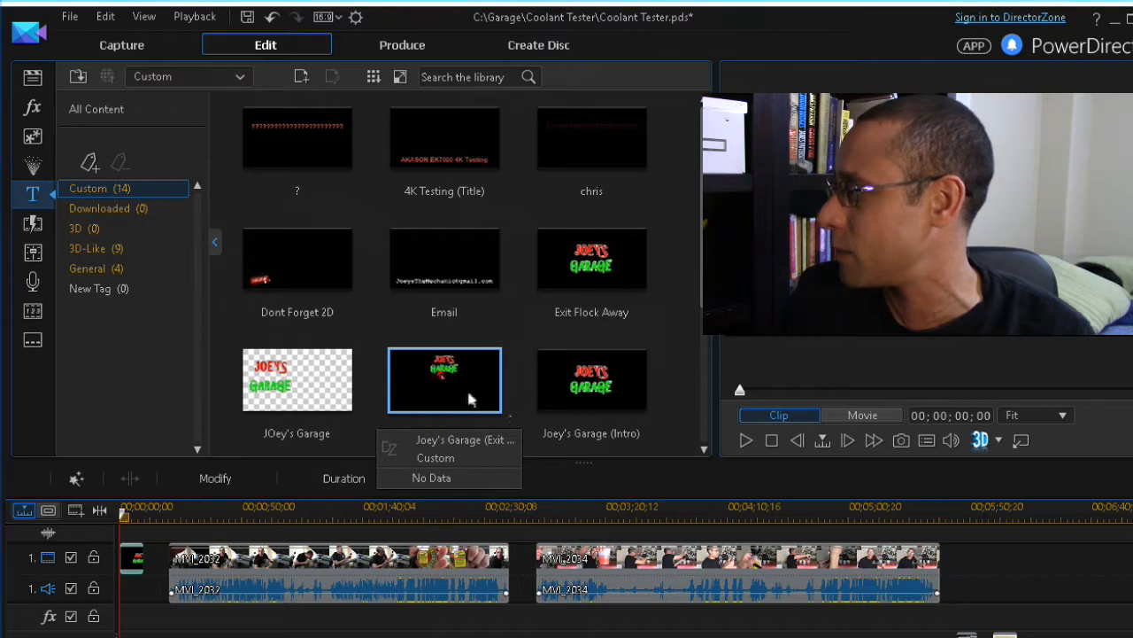
Add the Joey's Garage (Exit) title after MVI_2034 and move MVI_2034 to 00;02;40;45
{"action": "left_click_drag", "start_coordinate": [441, 379], "coordinate": [967, 567]}
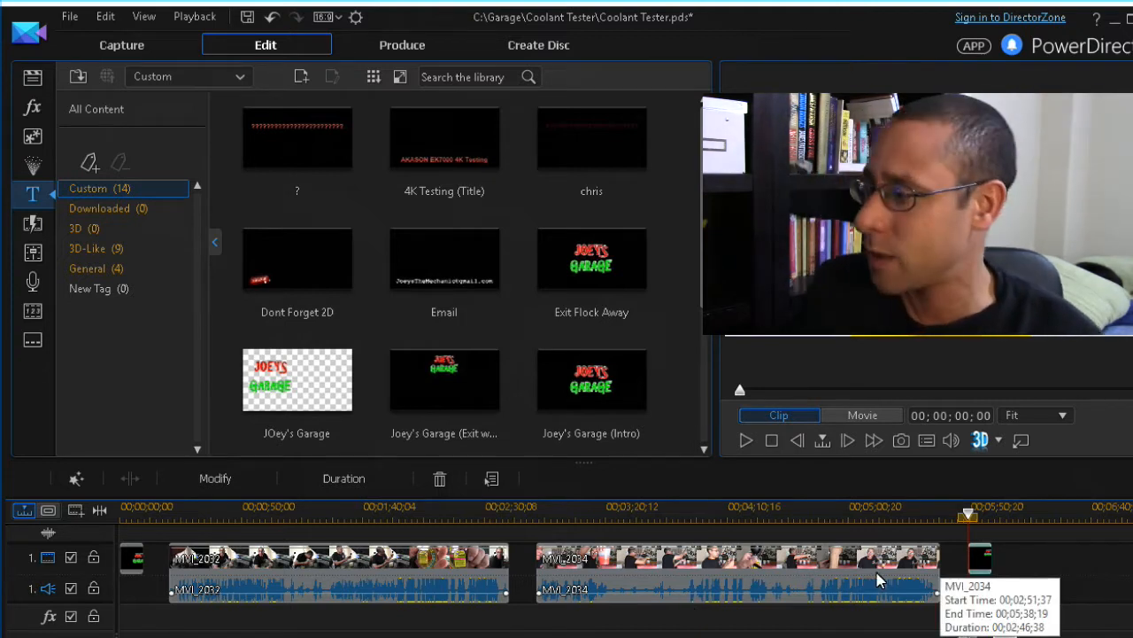
{"action": "left_click", "coordinate": [305, 574]}
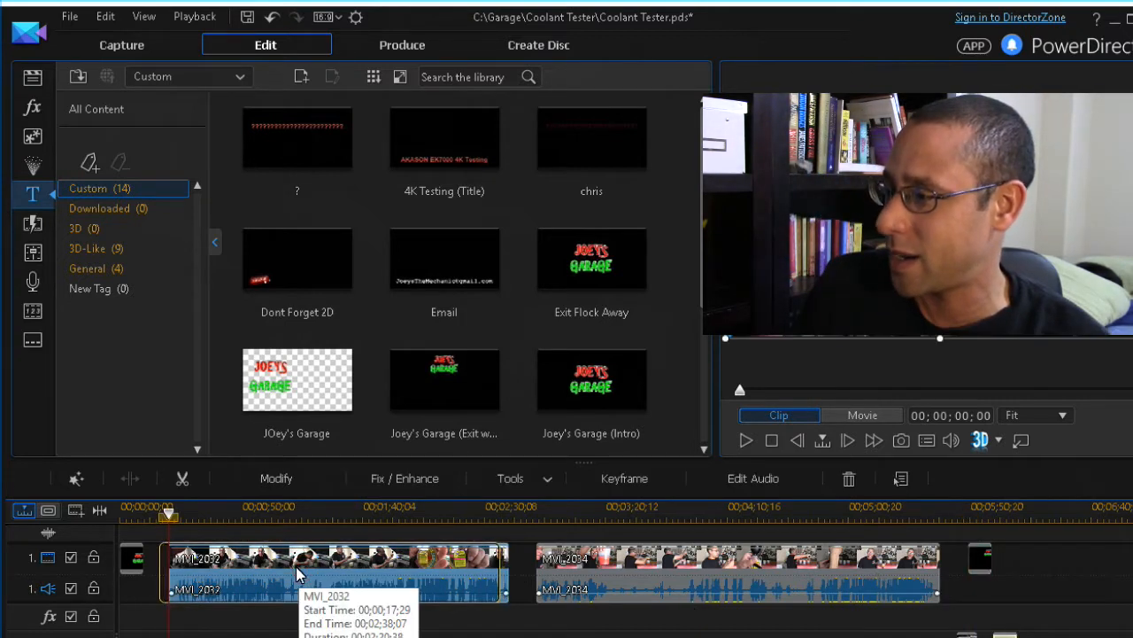
{"action": "left_click", "coordinate": [751, 567]}
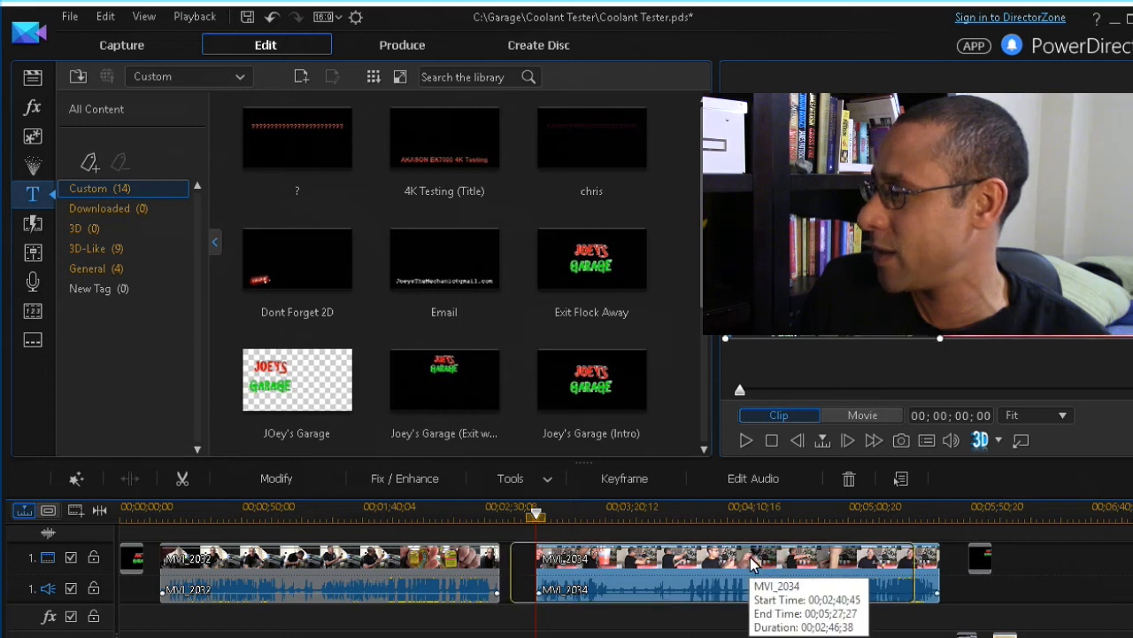
{"action": "left_click_drag", "start_coordinate": [751, 566], "coordinate": [729, 567]}
{"action": "key", "text": "alt+Tab"}
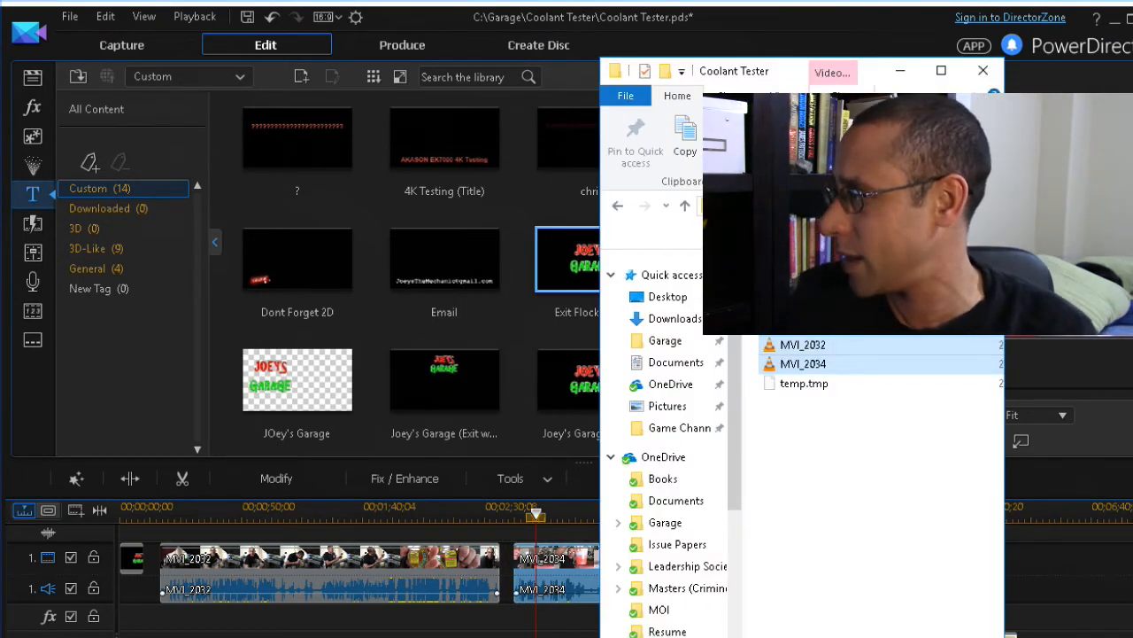
From the Garage folder, drag Exit Sound onto the audio track beneath the exit title
{"action": "key", "text": "alt+Up"}
{"action": "scroll", "coordinate": [920, 514], "scroll_direction": "down", "scroll_amount": 3}
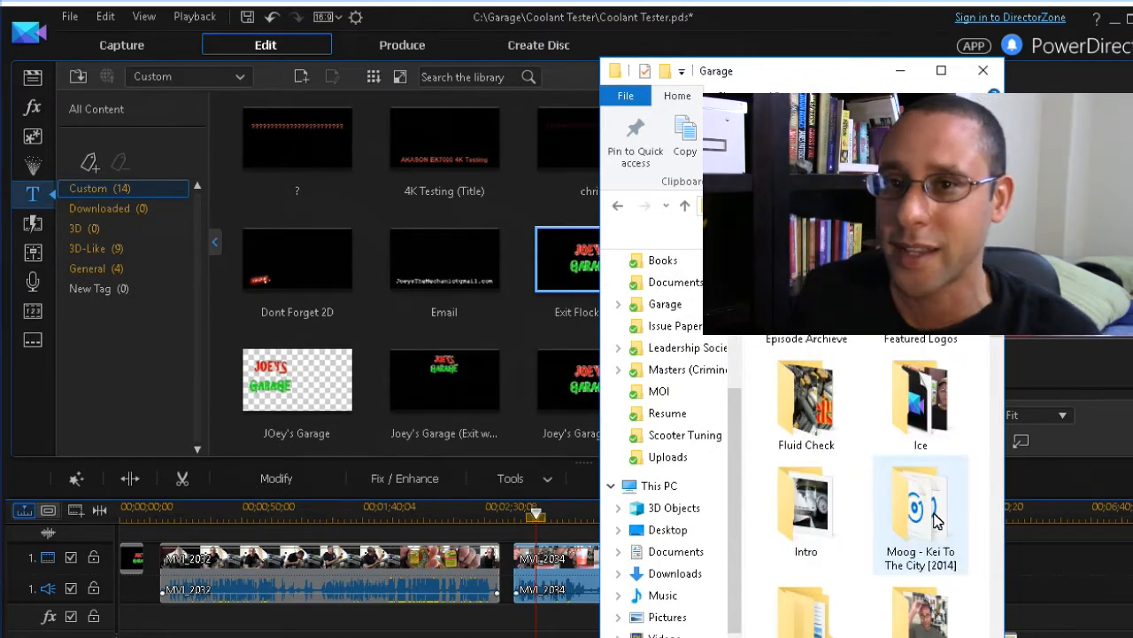
{"action": "scroll", "coordinate": [940, 518], "scroll_direction": "down", "scroll_amount": 5}
{"action": "scroll", "coordinate": [936, 525], "scroll_direction": "down", "scroll_amount": 2}
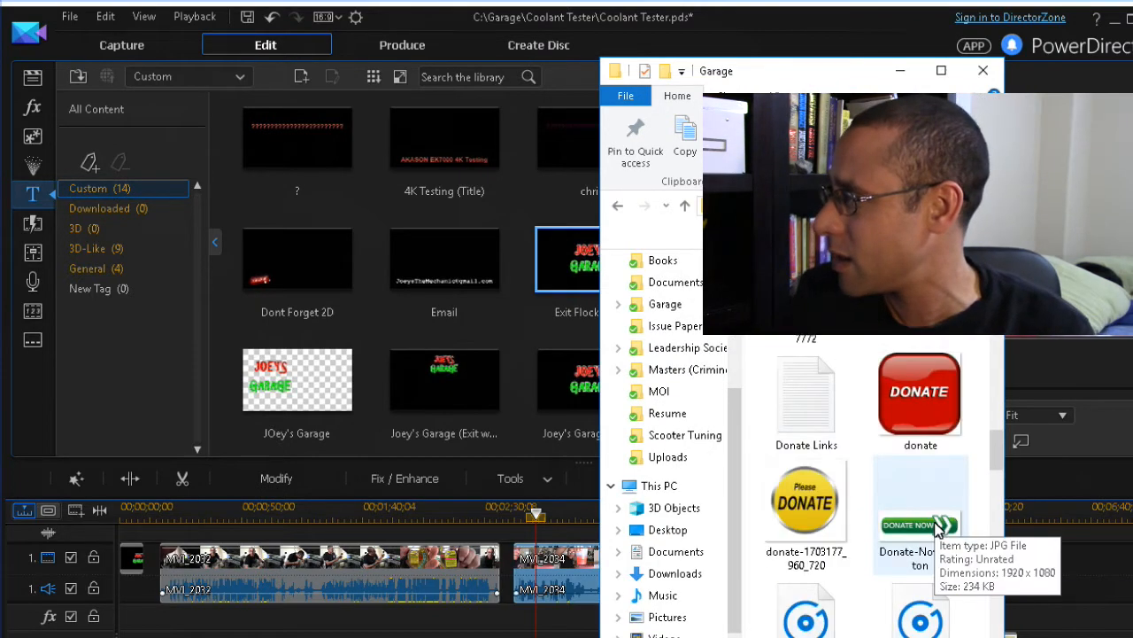
{"action": "left_click_drag", "start_coordinate": [832, 67], "coordinate": [484, 67]}
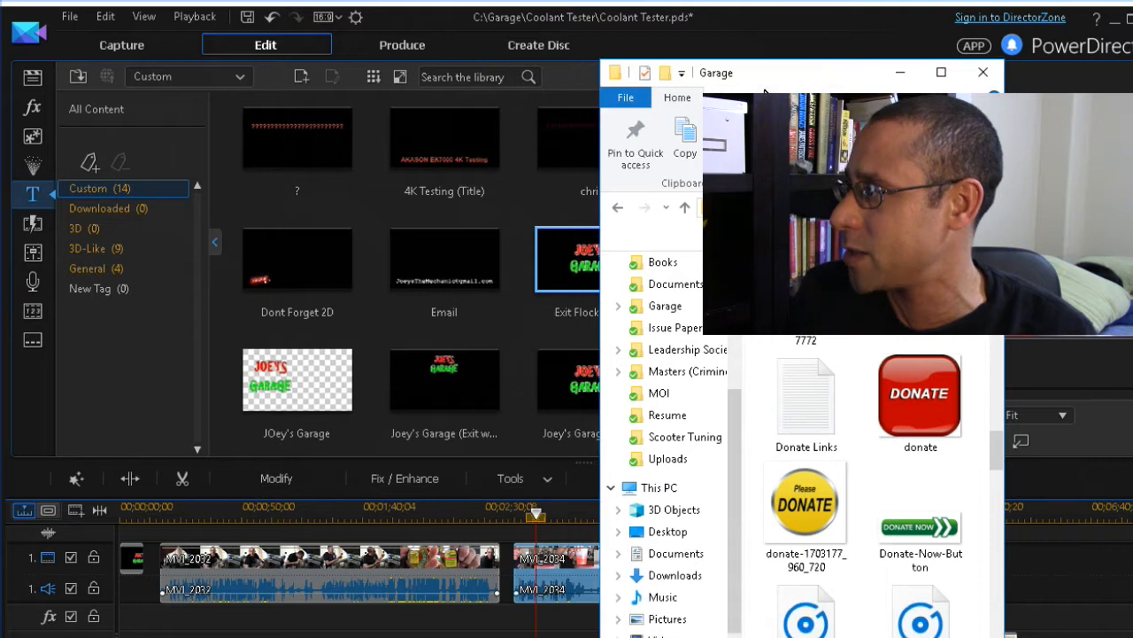
{"action": "left_click_drag", "start_coordinate": [766, 76], "coordinate": [490, 75]}
{"action": "scroll", "coordinate": [629, 522], "scroll_direction": "up", "scroll_amount": 2}
{"action": "scroll", "coordinate": [634, 542], "scroll_direction": "down", "scroll_amount": 5}
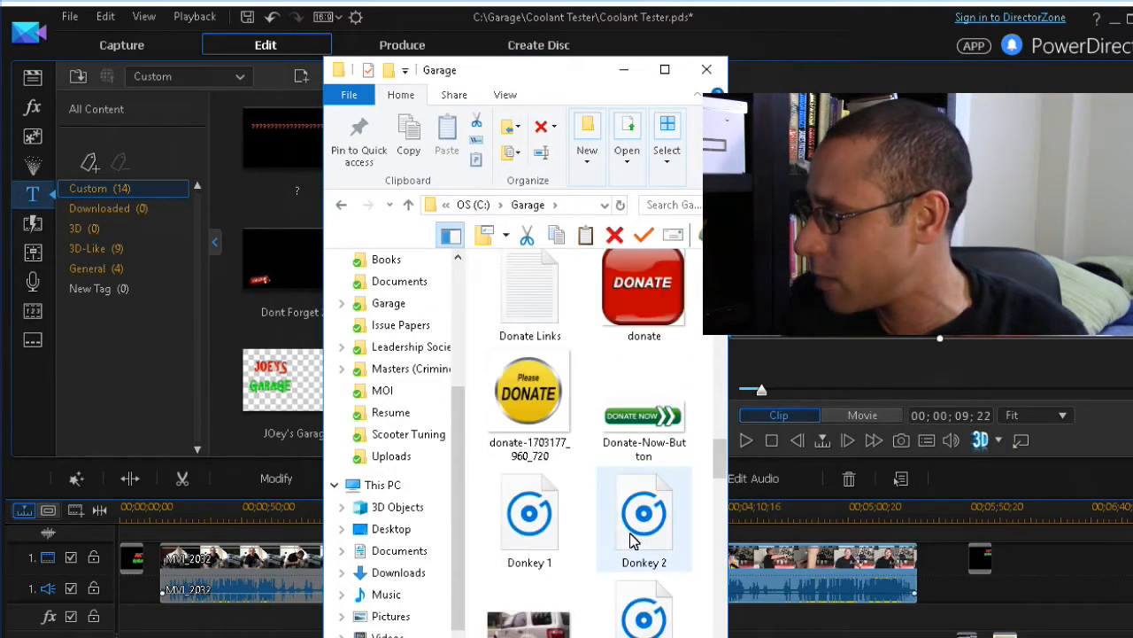
{"action": "scroll", "coordinate": [632, 544], "scroll_direction": "down", "scroll_amount": 2}
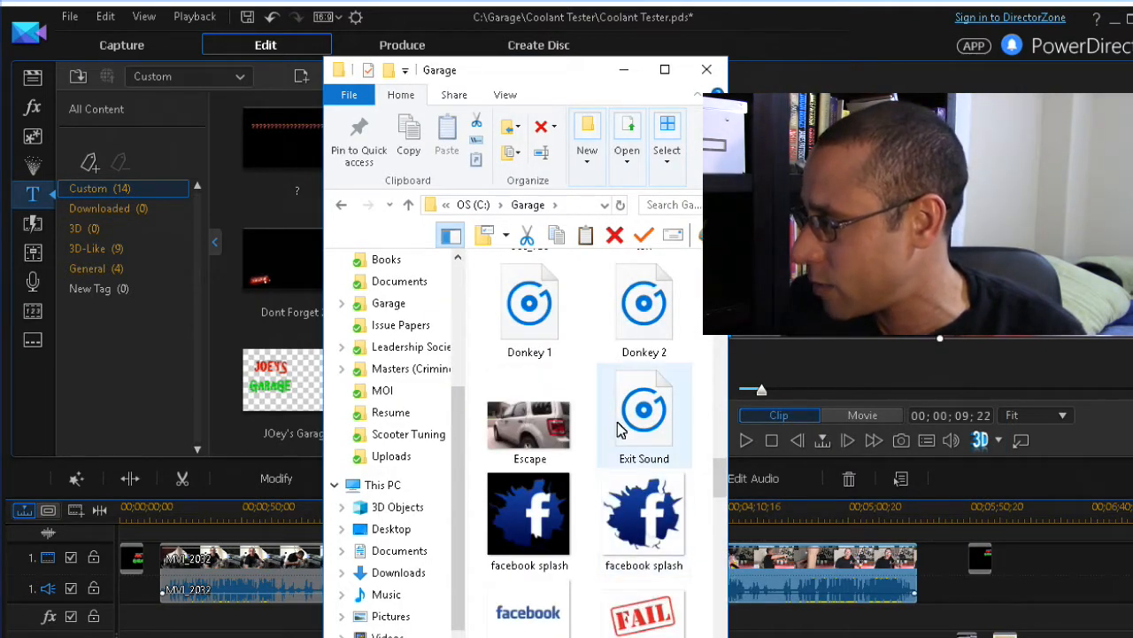
{"action": "left_click_drag", "start_coordinate": [632, 403], "coordinate": [972, 585]}
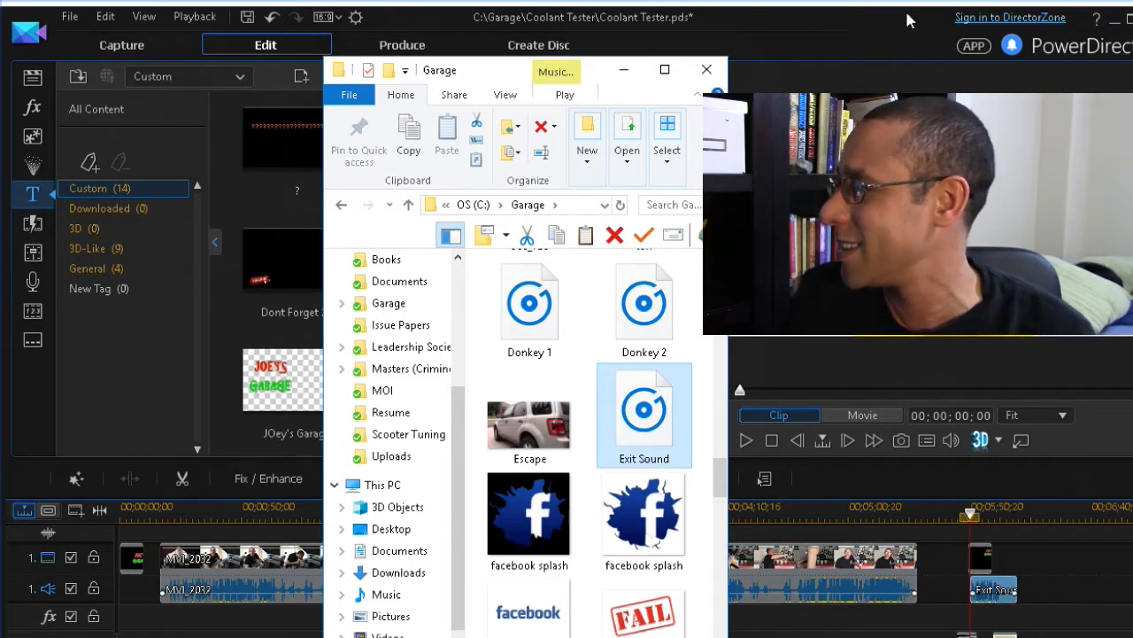
{"action": "left_click", "coordinate": [910, 20]}
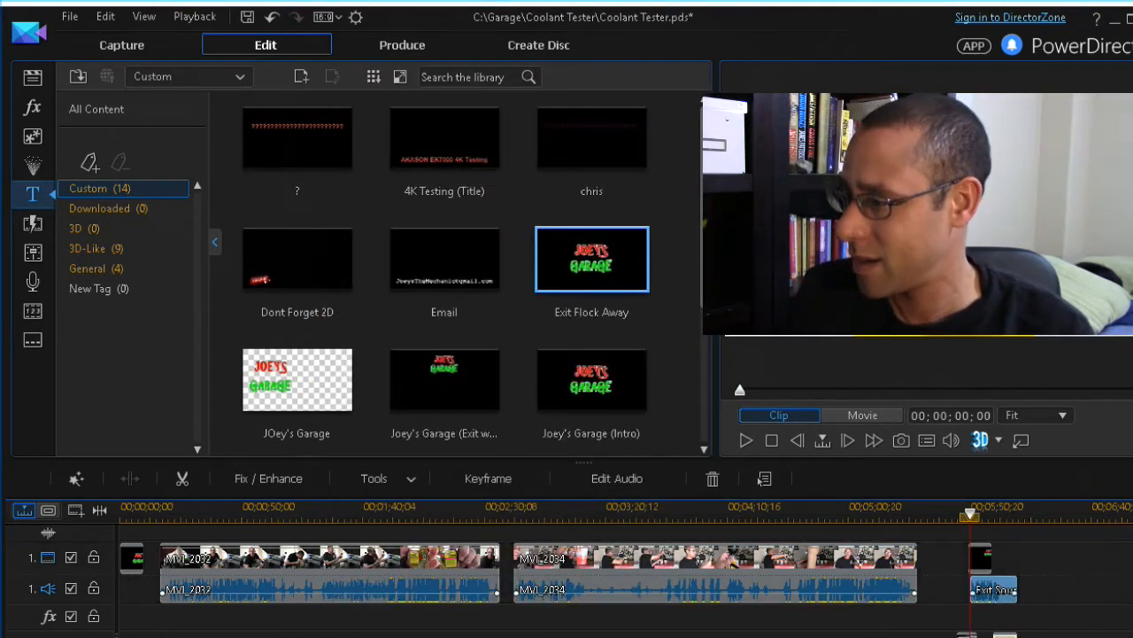
Align the JOEY'S exit title with the Exit Sound start and lengthen it to about 19 seconds
{"action": "key", "text": "plus"}
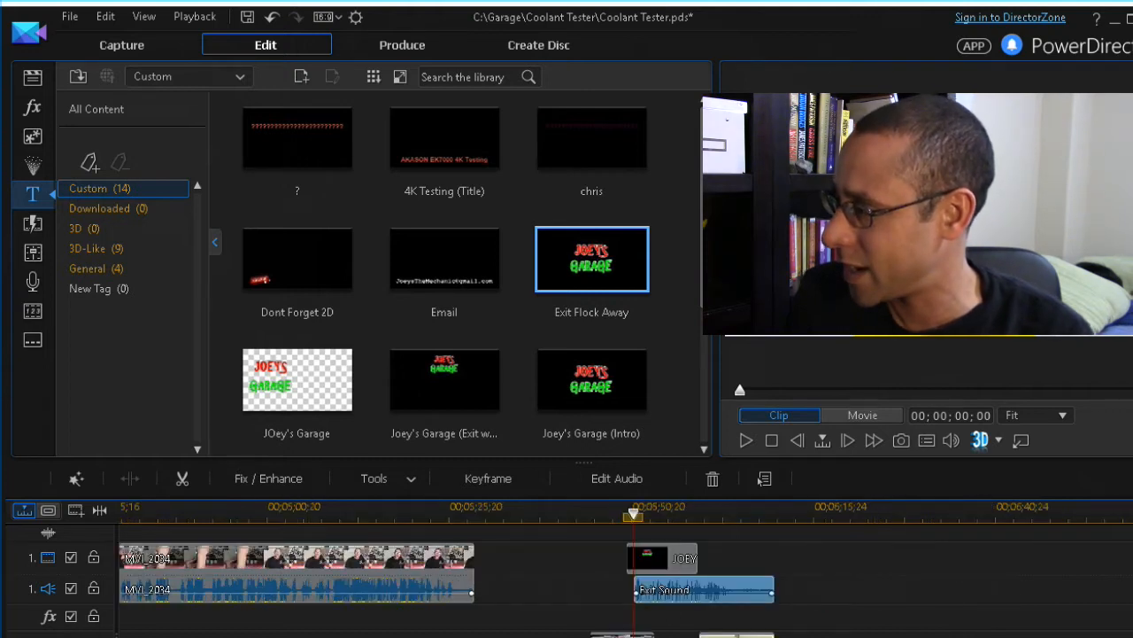
{"action": "left_click", "coordinate": [662, 563]}
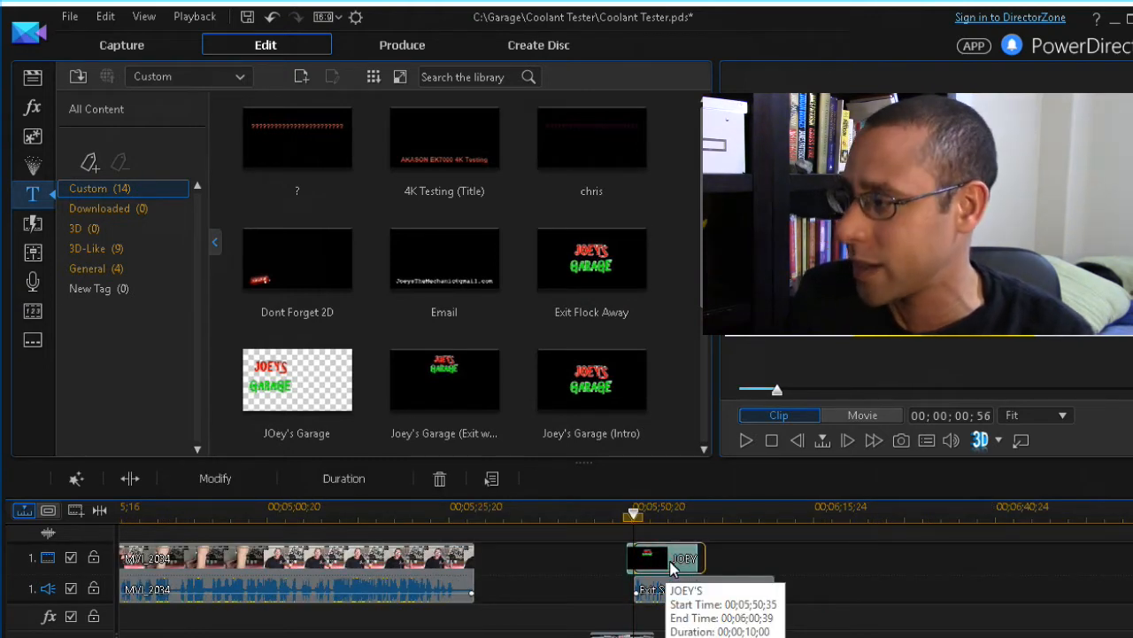
{"action": "left_click_drag", "start_coordinate": [664, 562], "coordinate": [670, 562]}
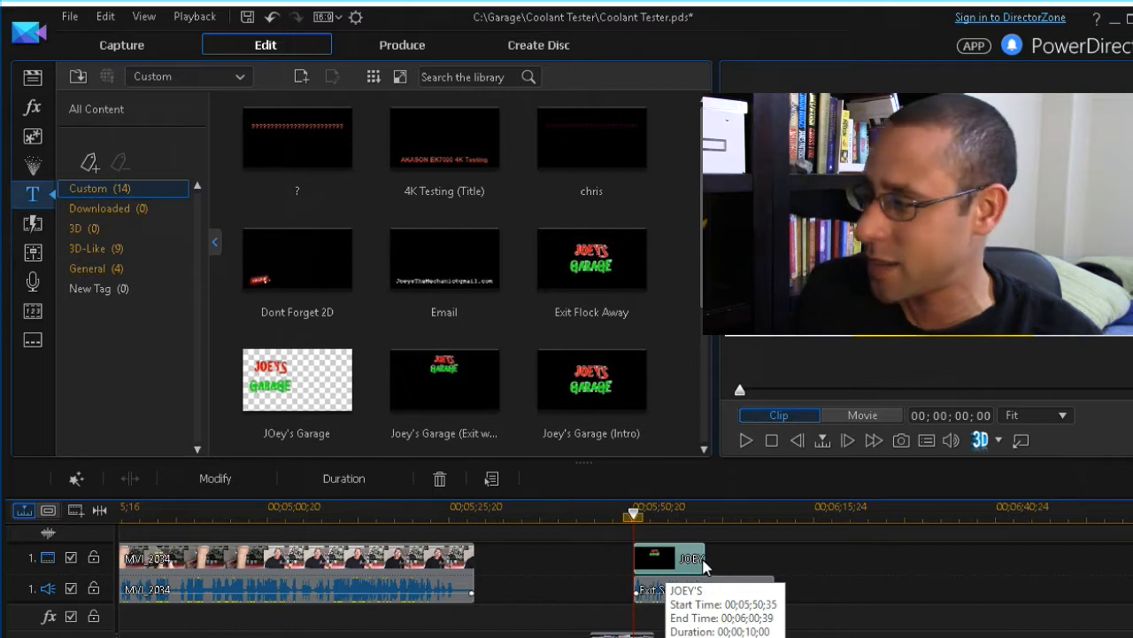
{"action": "left_click_drag", "start_coordinate": [707, 565], "coordinate": [776, 567]}
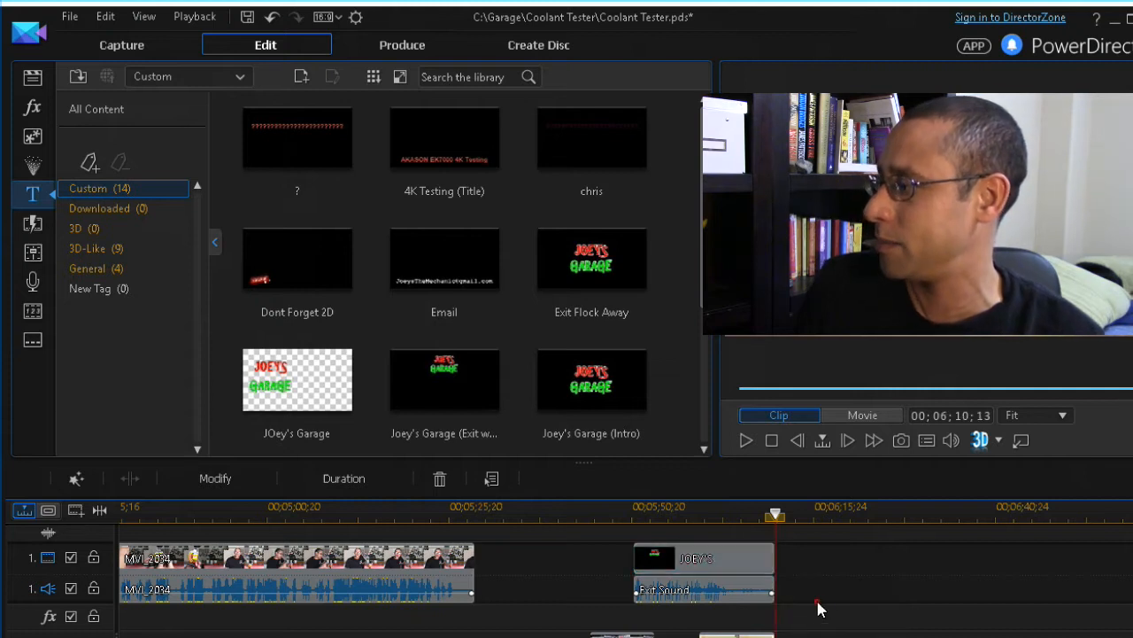
Link the exit title with Exit Sound and move both to start at 00;05;32;59
{"action": "left_click_drag", "start_coordinate": [834, 602], "coordinate": [700, 551]}
{"action": "left_click", "coordinate": [704, 557]}
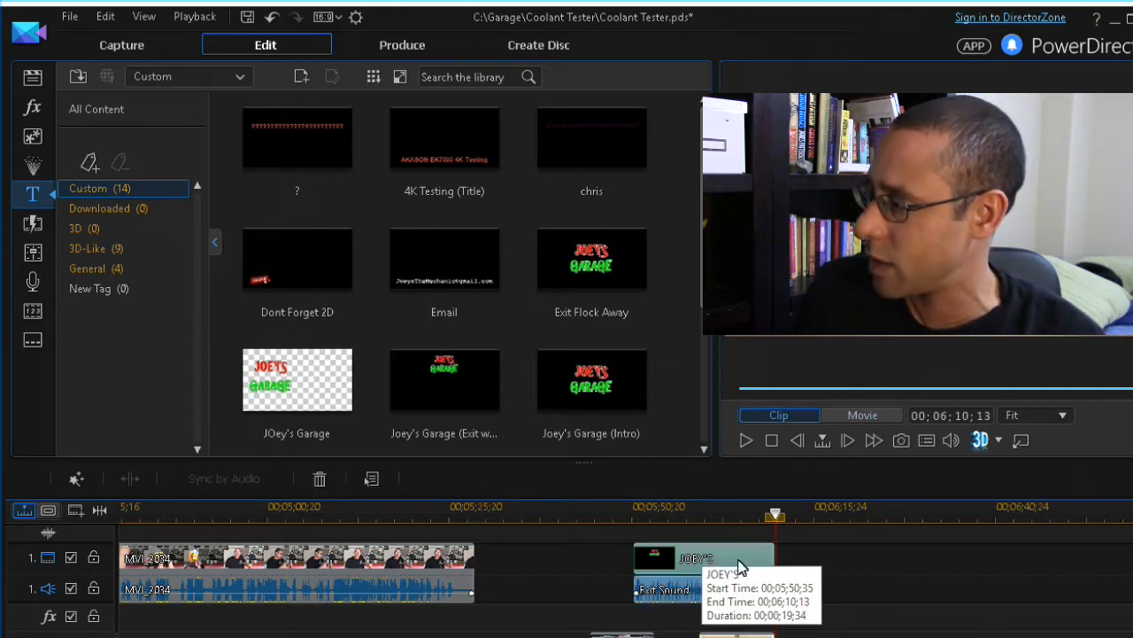
{"action": "right_click", "coordinate": [742, 565]}
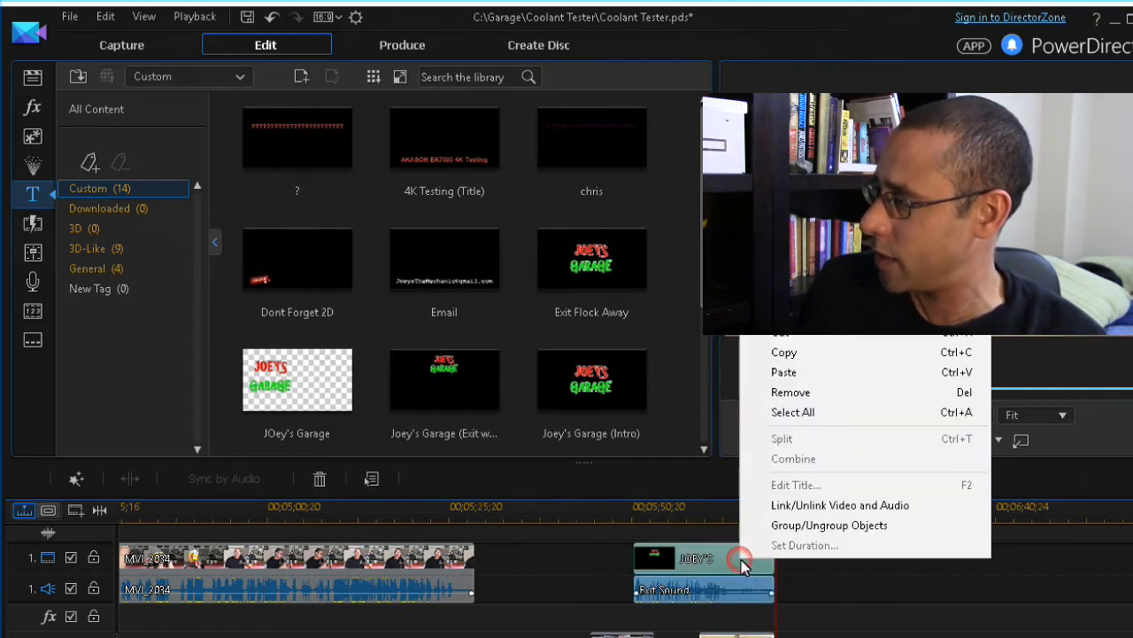
{"action": "left_click", "coordinate": [794, 505]}
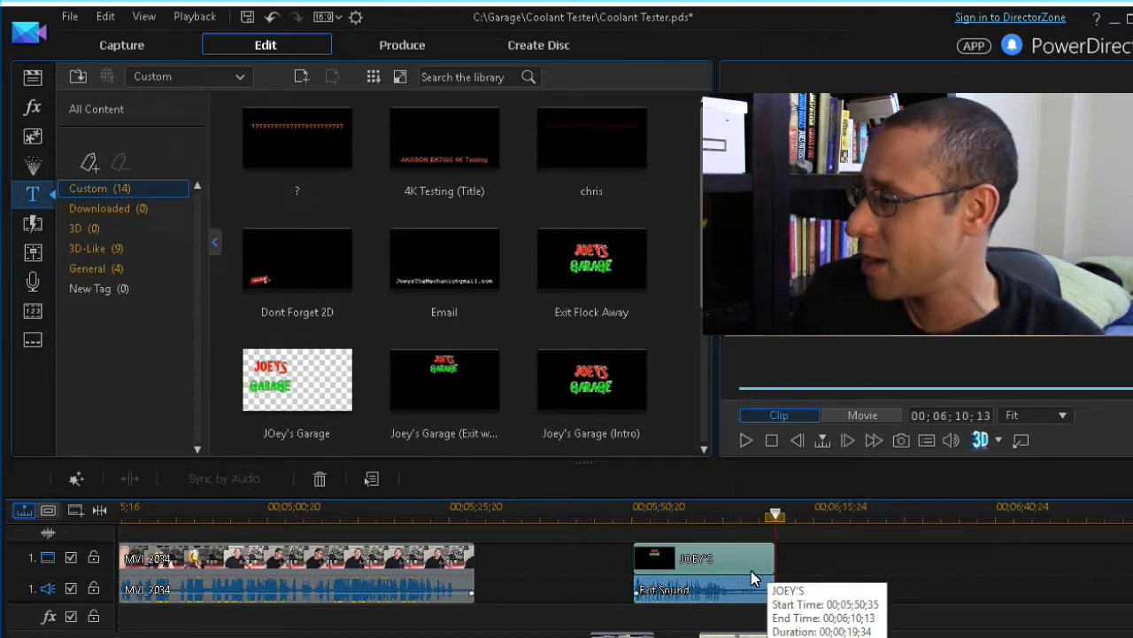
{"action": "left_click_drag", "start_coordinate": [751, 570], "coordinate": [619, 571]}
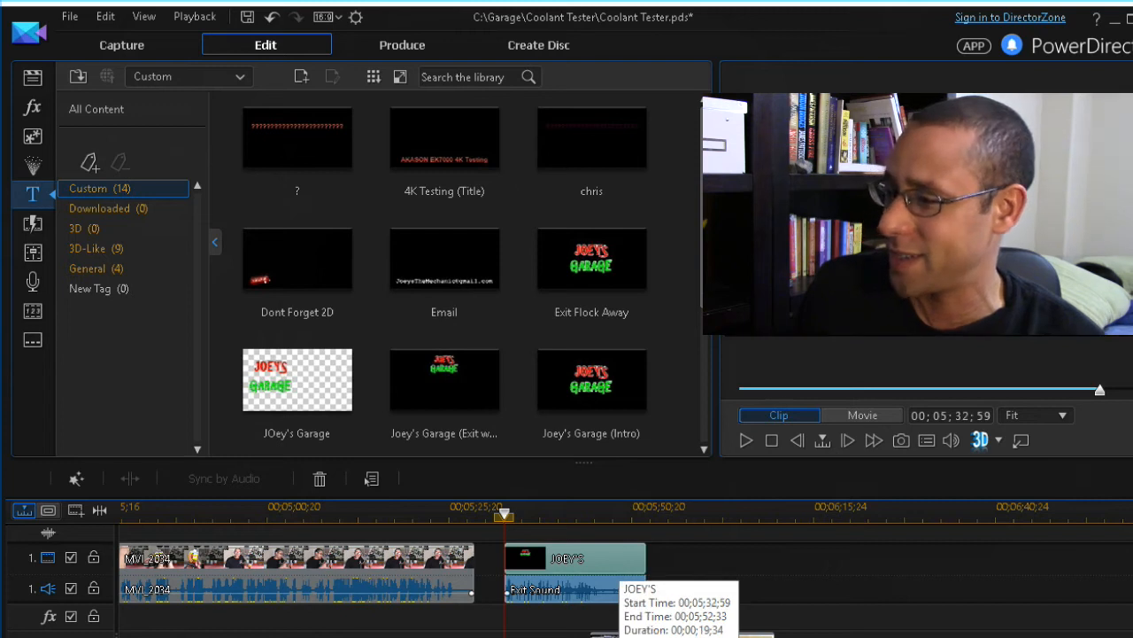
{"action": "key", "text": "minus"}
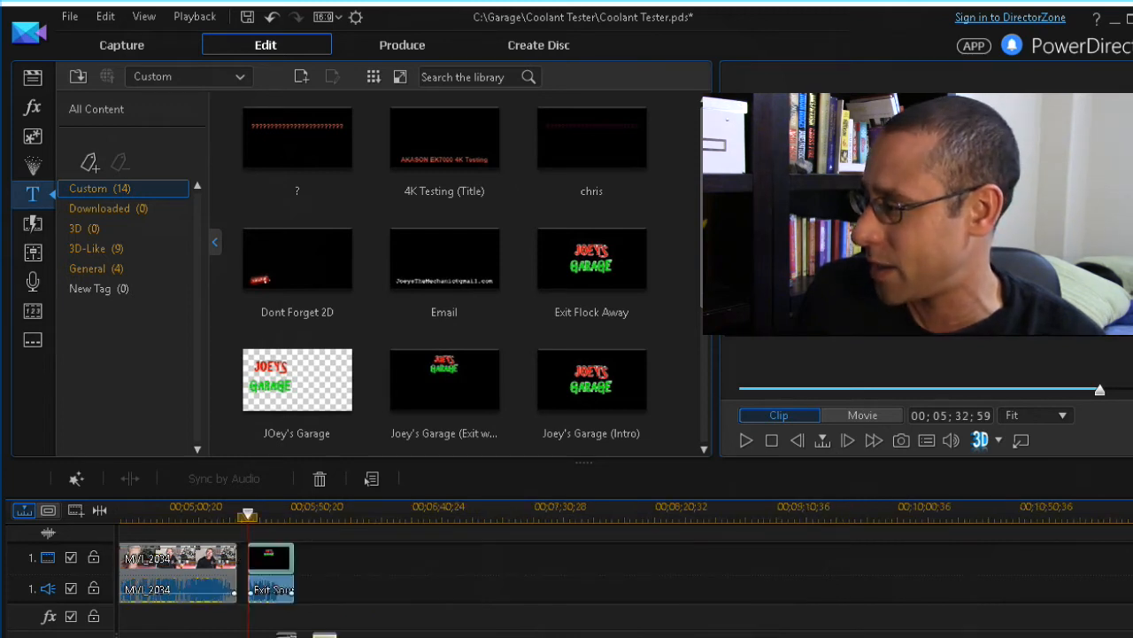
{"action": "scroll", "coordinate": [146, 571], "scroll_direction": "up", "scroll_amount": 10}
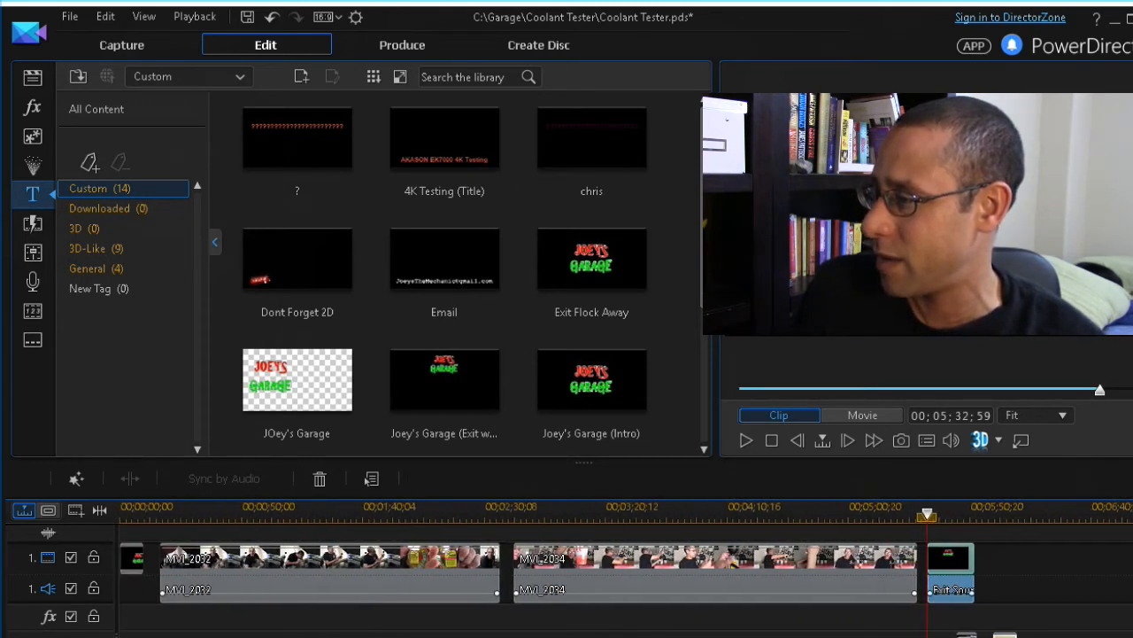
Set the intro title's duration to 00;00;05;00 with Set Duration
{"action": "left_click", "coordinate": [144, 564]}
{"action": "right_click", "coordinate": [144, 564]}
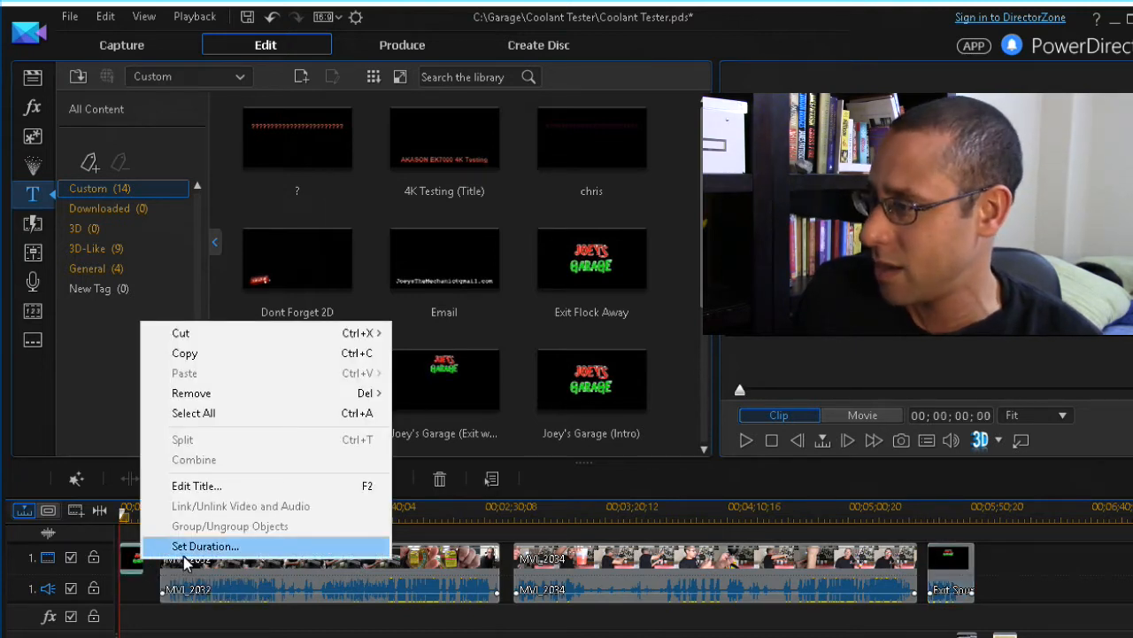
{"action": "left_click", "coordinate": [189, 546]}
{"action": "left_click", "coordinate": [593, 386]}
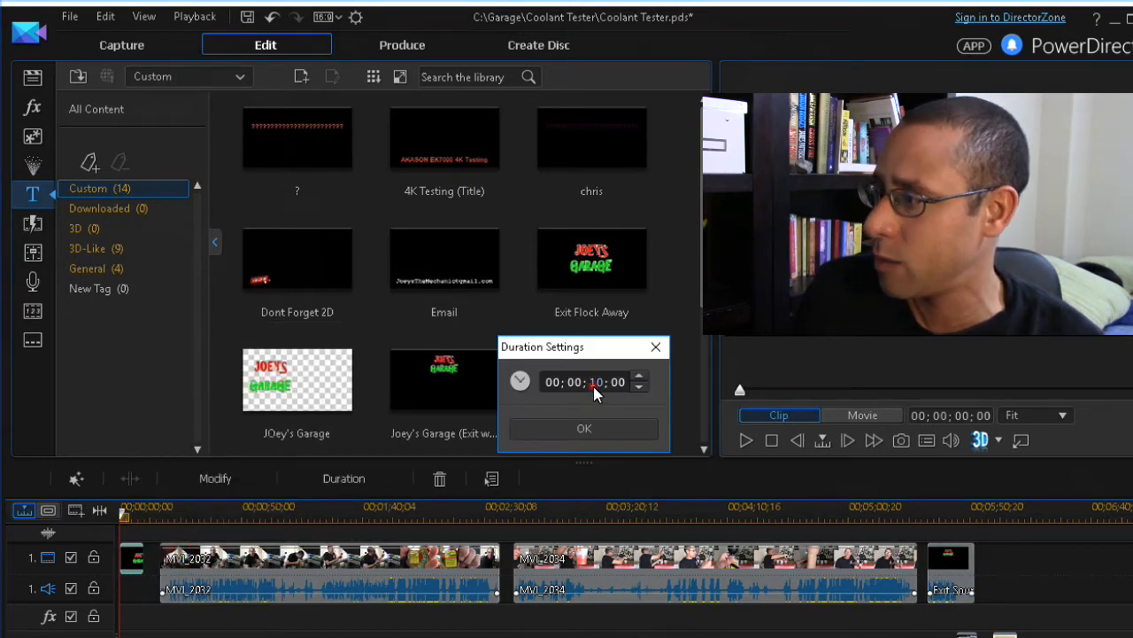
{"action": "left_click", "coordinate": [639, 387]}
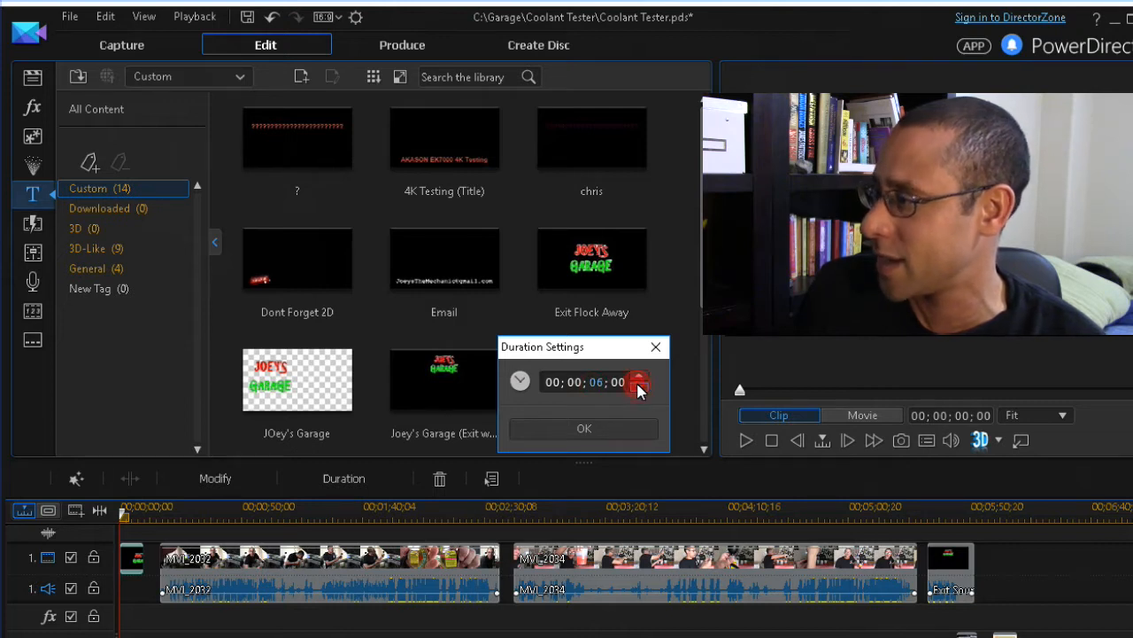
{"action": "left_click", "coordinate": [619, 428]}
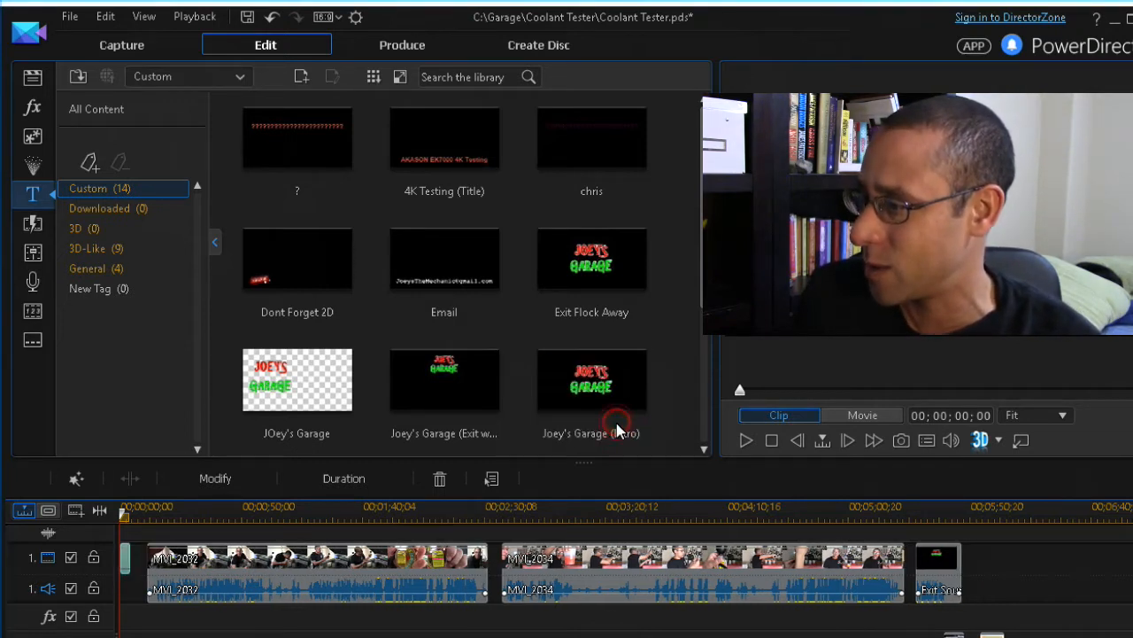
Nudge MVI_2032 slightly earlier and scrub the playhead to about 00;00;13
{"action": "left_click", "coordinate": [379, 560]}
{"action": "left_click_drag", "start_coordinate": [378, 557], "coordinate": [380, 559]}
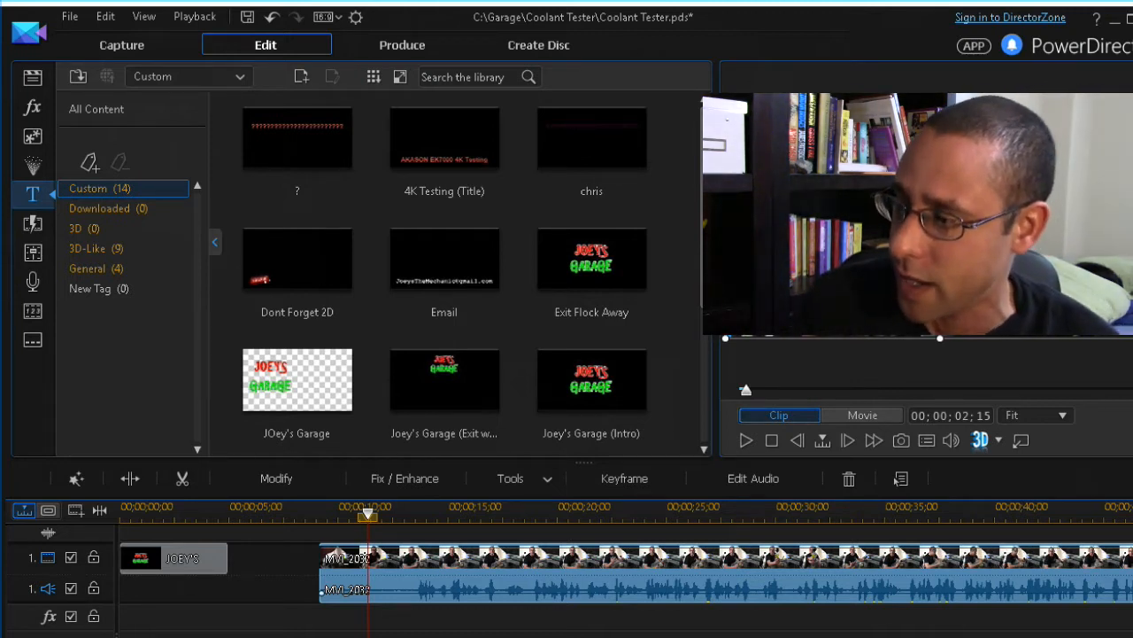
{"action": "left_click", "coordinate": [371, 517]}
{"action": "left_click_drag", "start_coordinate": [371, 521], "coordinate": [416, 518]}
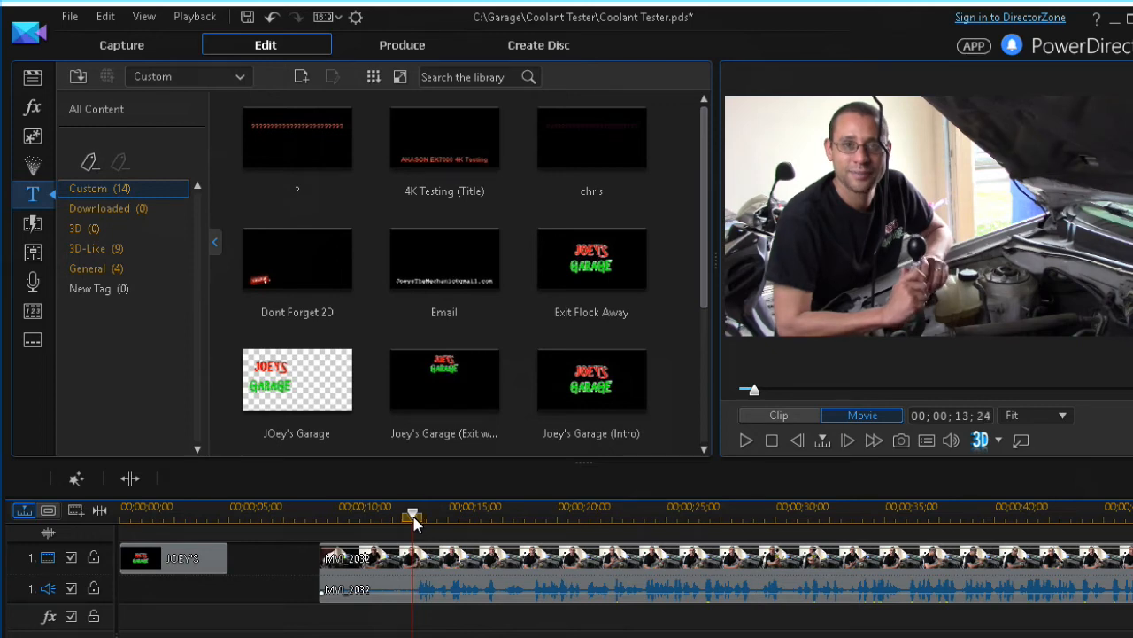
Split MVI_2032 at the playhead and remove its opening piece, leaving a gap
{"action": "left_click", "coordinate": [393, 580]}
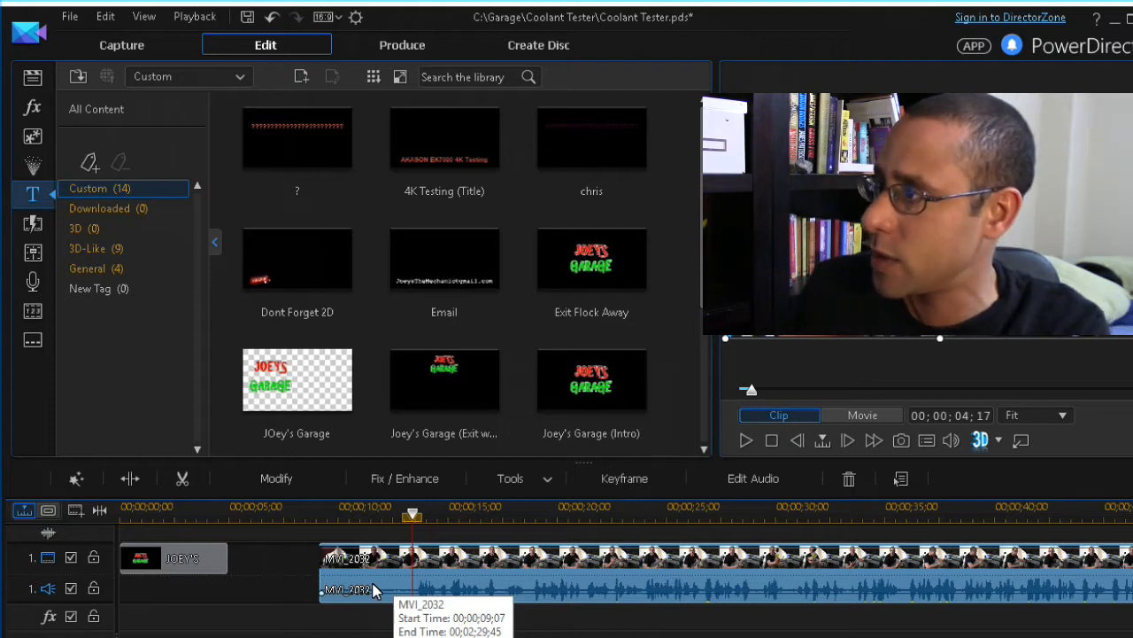
{"action": "right_click", "coordinate": [373, 590]}
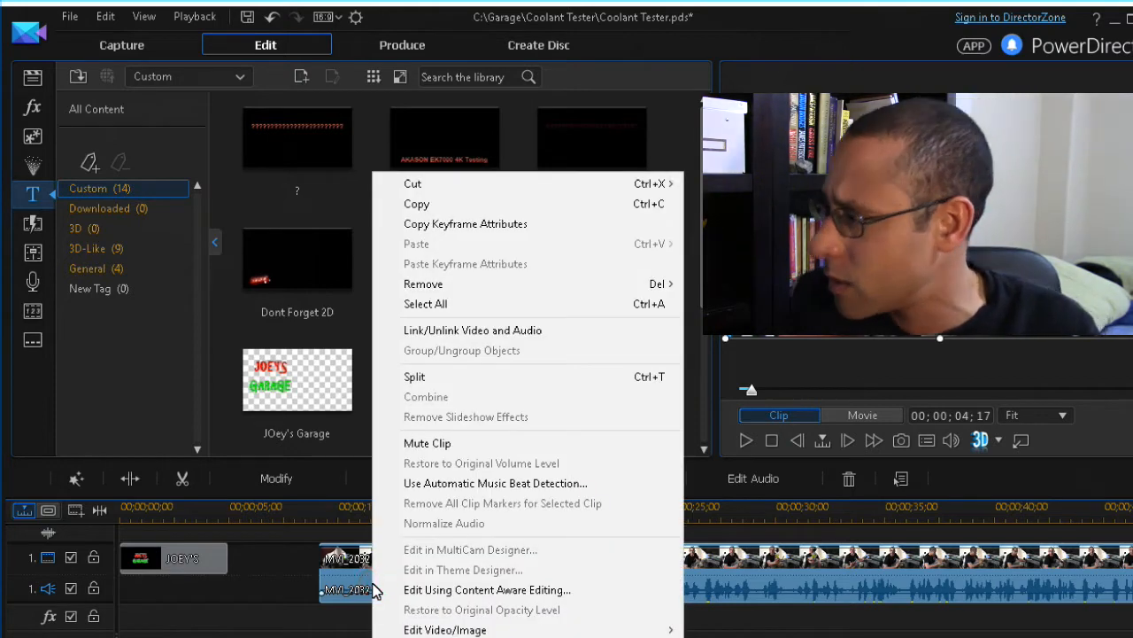
{"action": "left_click", "coordinate": [542, 380]}
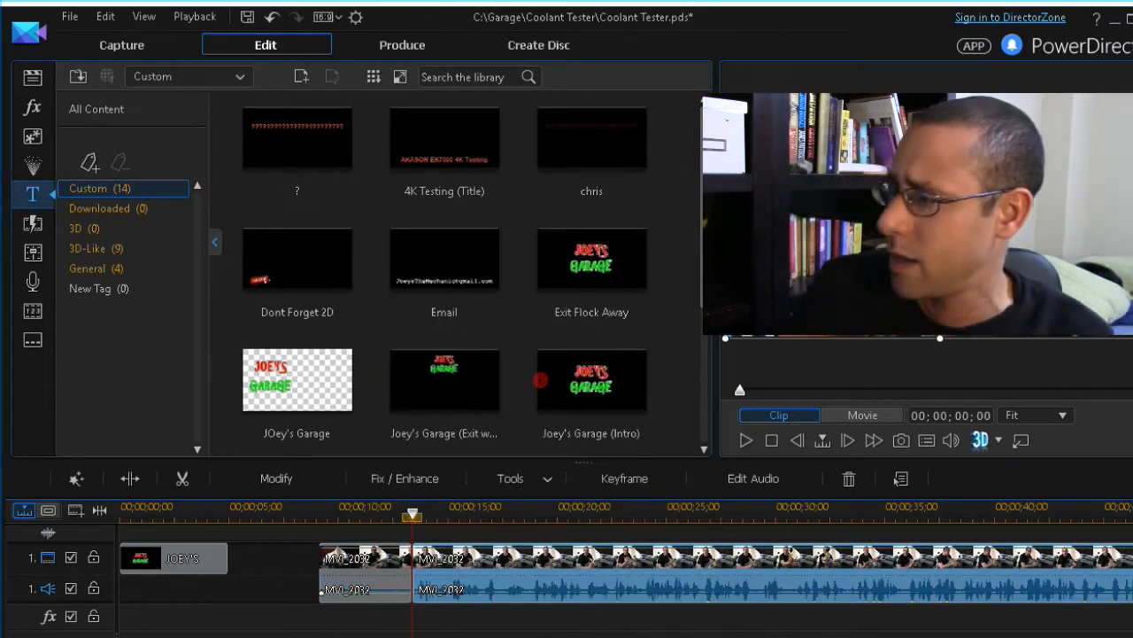
{"action": "left_click", "coordinate": [363, 589]}
{"action": "key", "text": "Delete"}
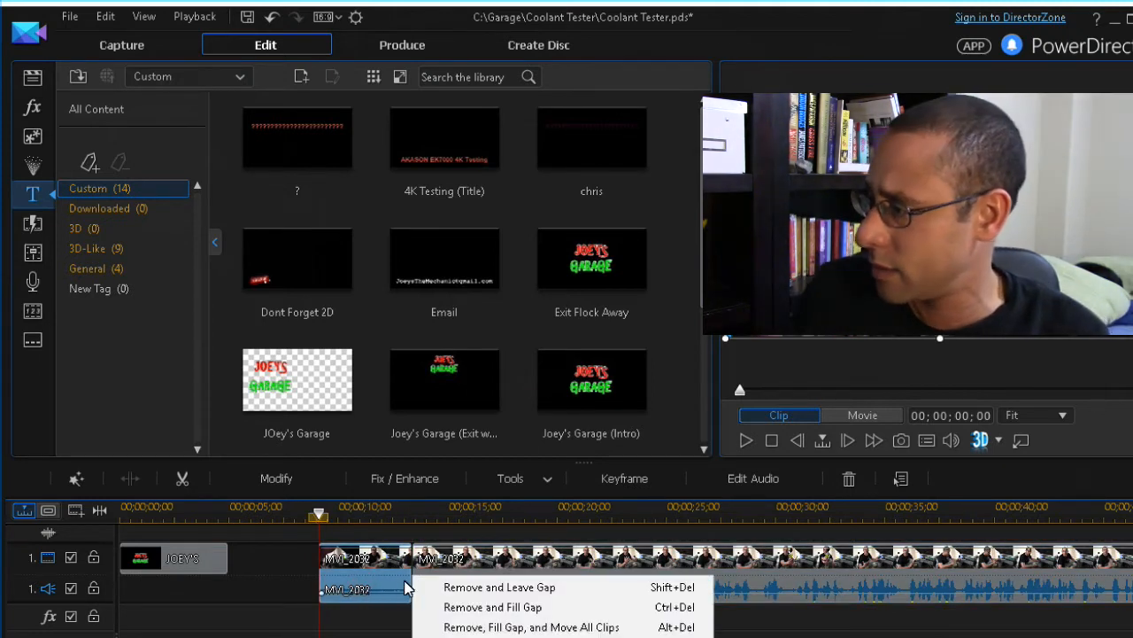
{"action": "left_click", "coordinate": [416, 553]}
Move the trimmed MVI_2032 to start at 00;00;05;00, right after the intro title
{"action": "left_click", "coordinate": [576, 567]}
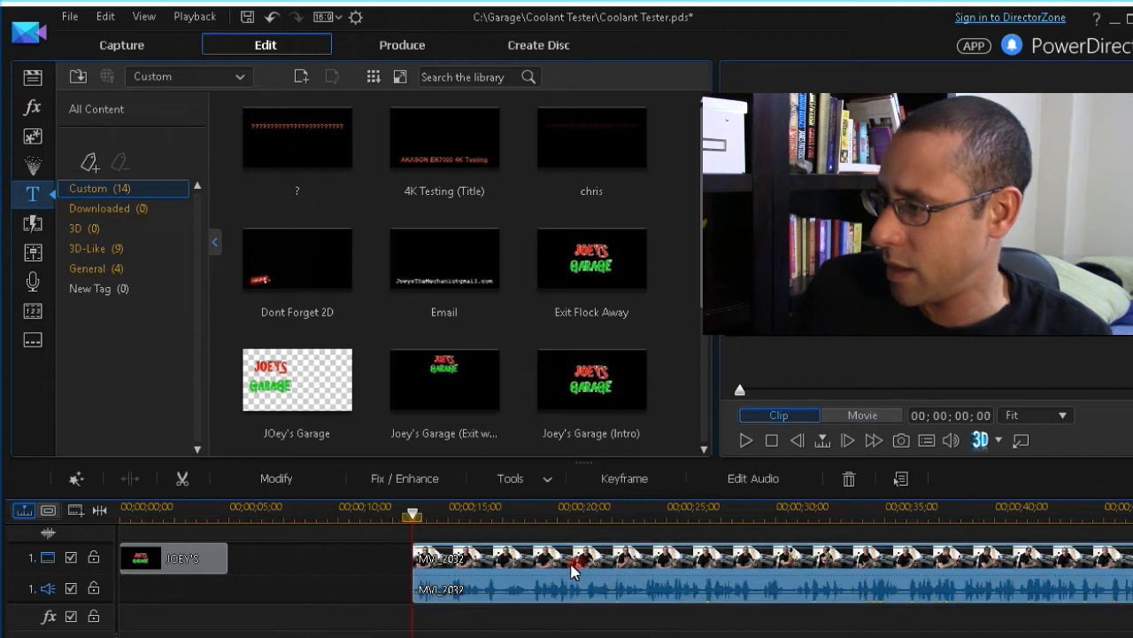
{"action": "left_click_drag", "start_coordinate": [411, 567], "coordinate": [396, 567]}
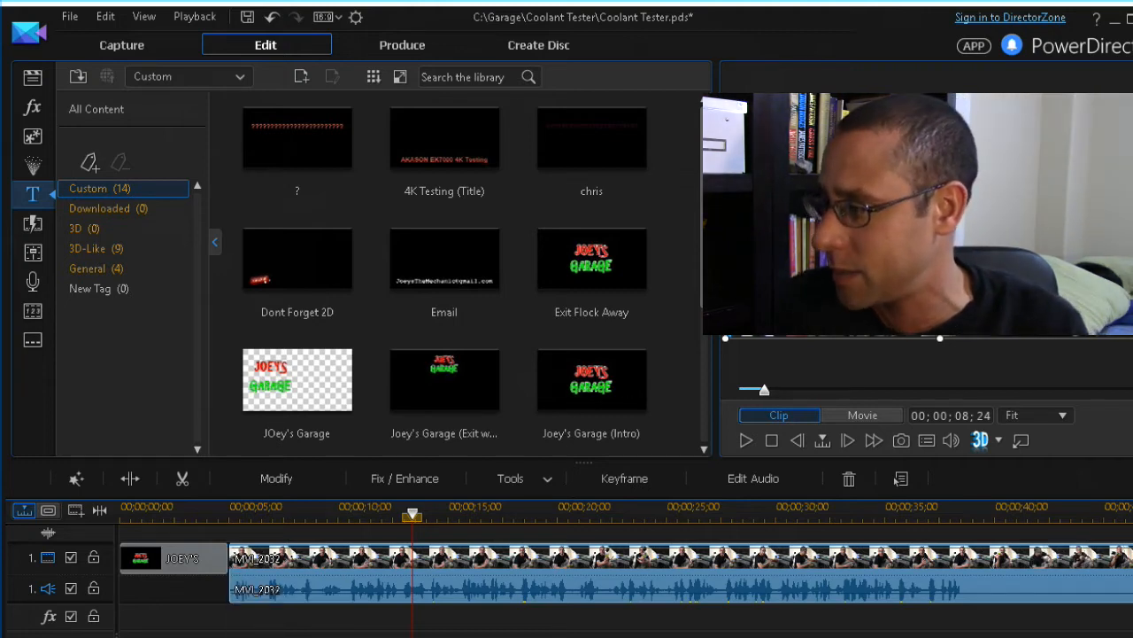
{"action": "key", "text": "minus"}
Split MVI_2034 at about 5:20 to separate its unwanted tail
{"action": "scroll", "coordinate": [625, 573], "scroll_direction": "right", "scroll_amount": 10}
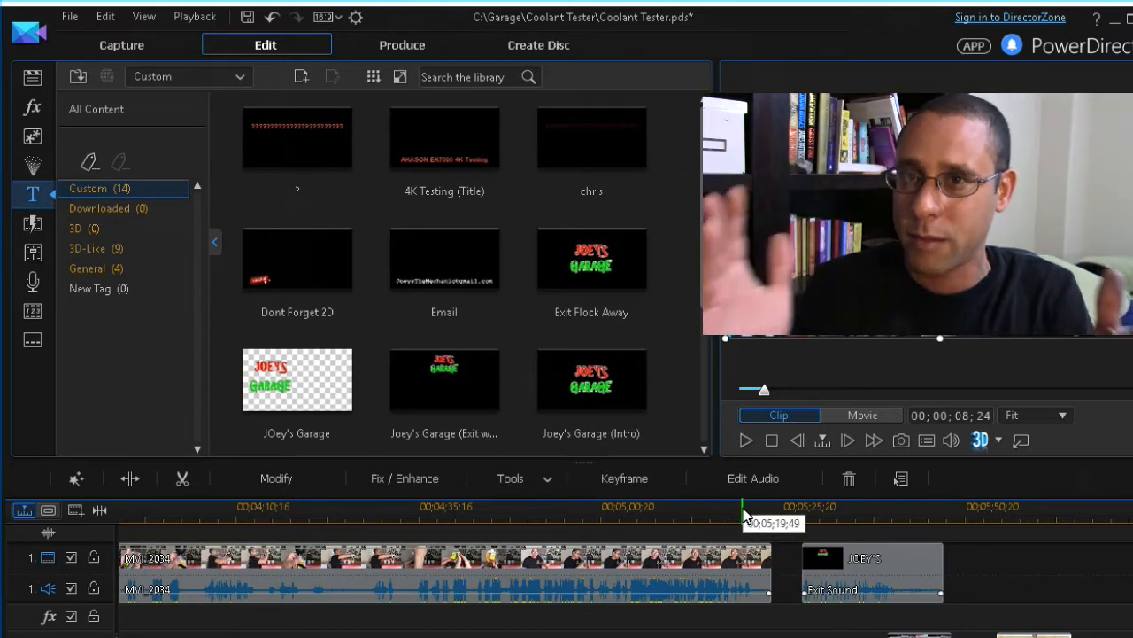
{"action": "left_click", "coordinate": [744, 516]}
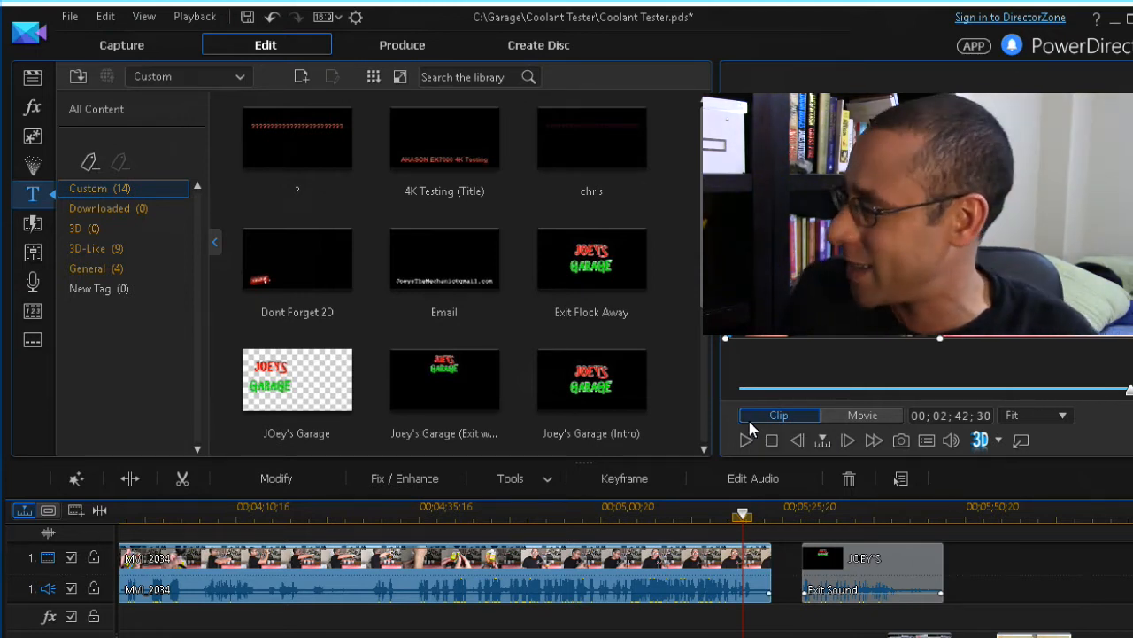
{"action": "left_click", "coordinate": [745, 515]}
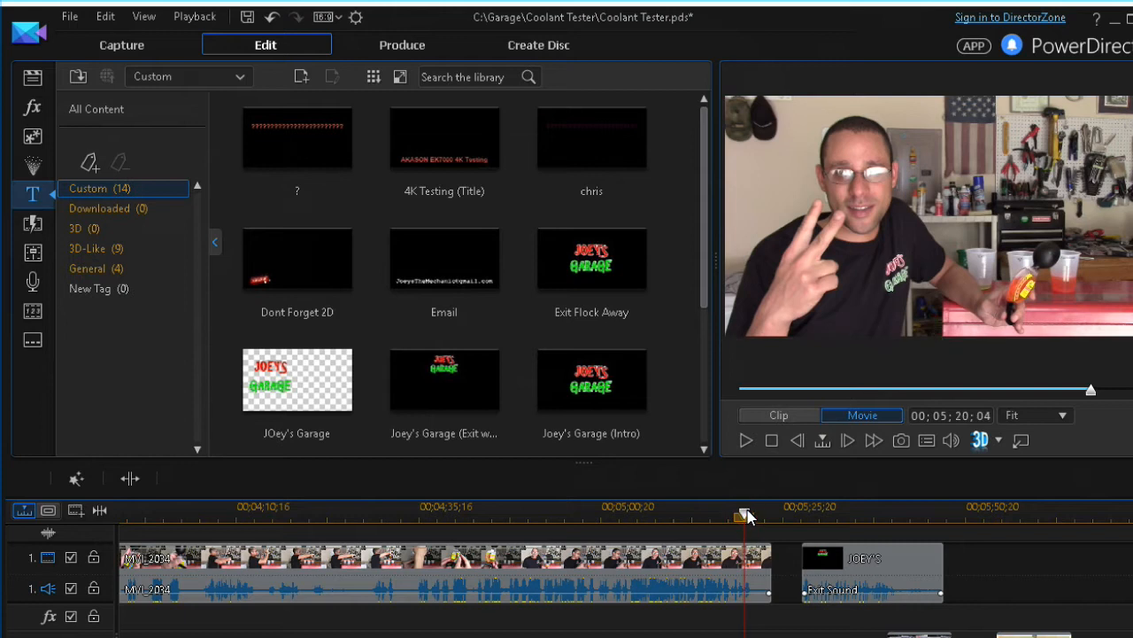
{"action": "left_click_drag", "start_coordinate": [744, 516], "coordinate": [751, 515]}
{"action": "left_click", "coordinate": [753, 576]}
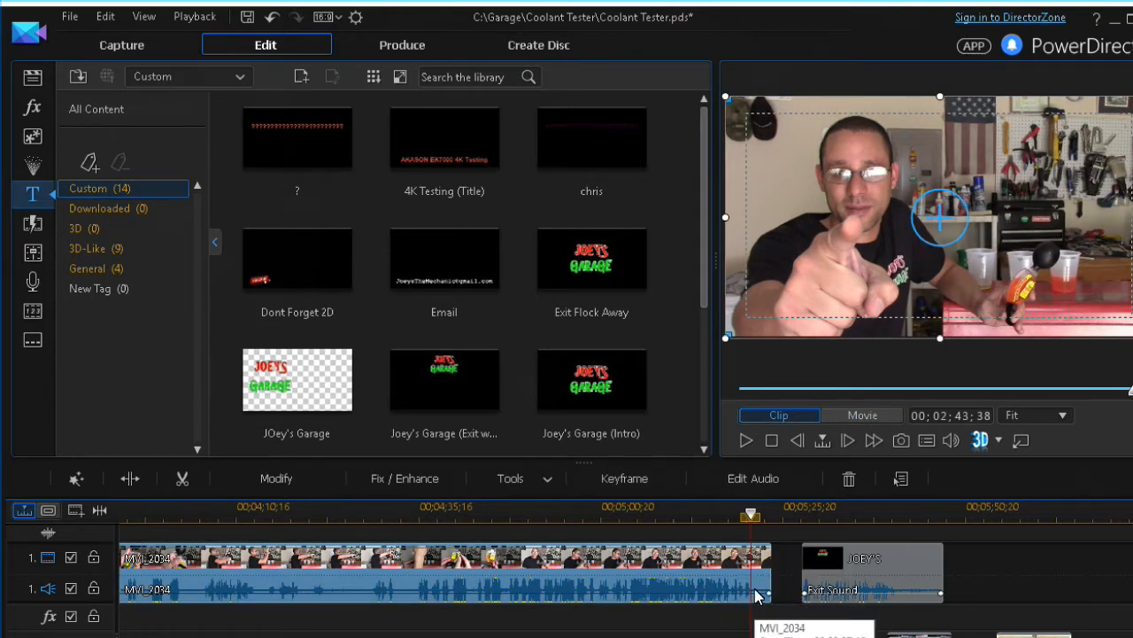
{"action": "right_click", "coordinate": [757, 588]}
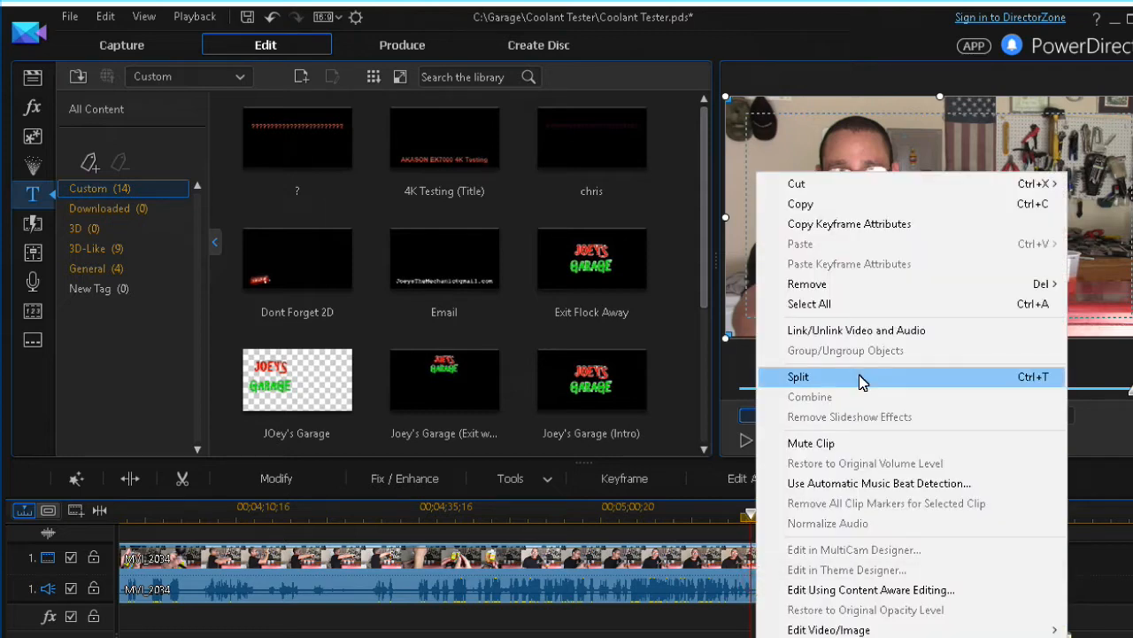
{"action": "left_click", "coordinate": [797, 376]}
Delete the tail piece with Remove and Fill Gap and slide the JOEY'S exit title up to MVI_2034
{"action": "key", "text": "Delete"}
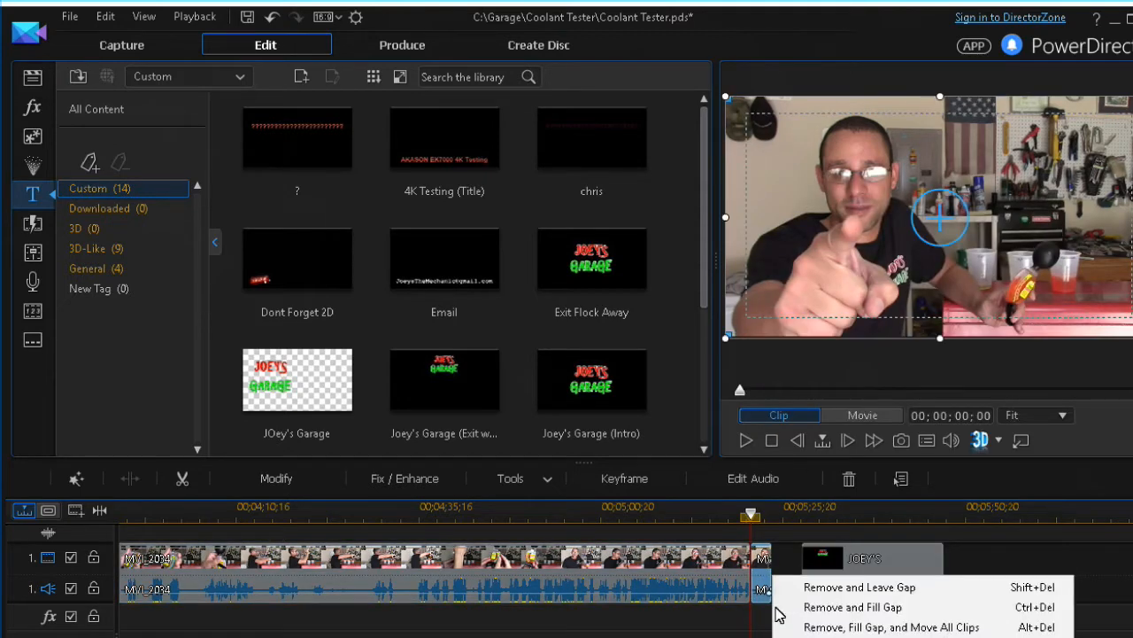
{"action": "left_click", "coordinate": [804, 608]}
{"action": "left_click", "coordinate": [898, 559]}
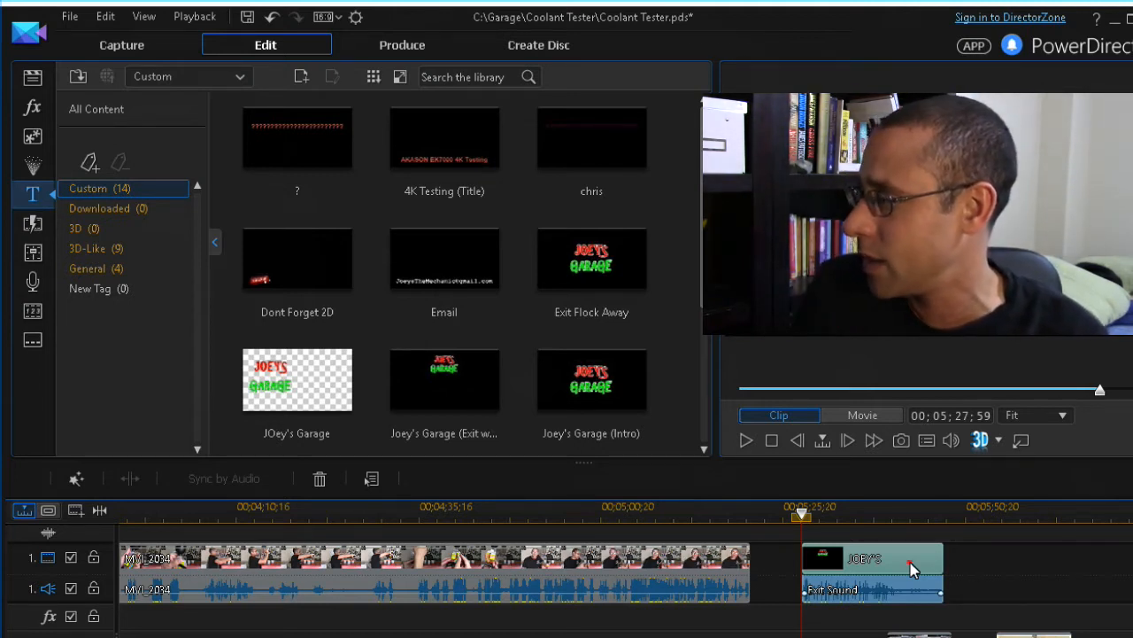
{"action": "left_click_drag", "start_coordinate": [910, 562], "coordinate": [862, 562]}
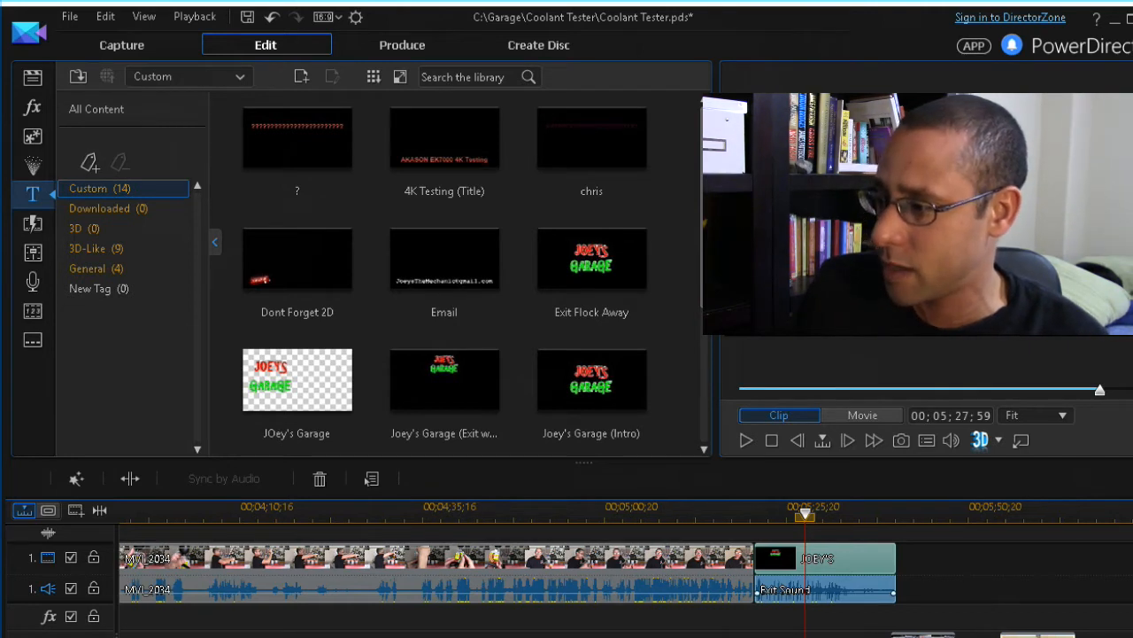
Slide MVI_2034 earlier on the timeline toward MVI_2032
{"action": "key", "text": "minus"}
{"action": "key", "text": "minus"}
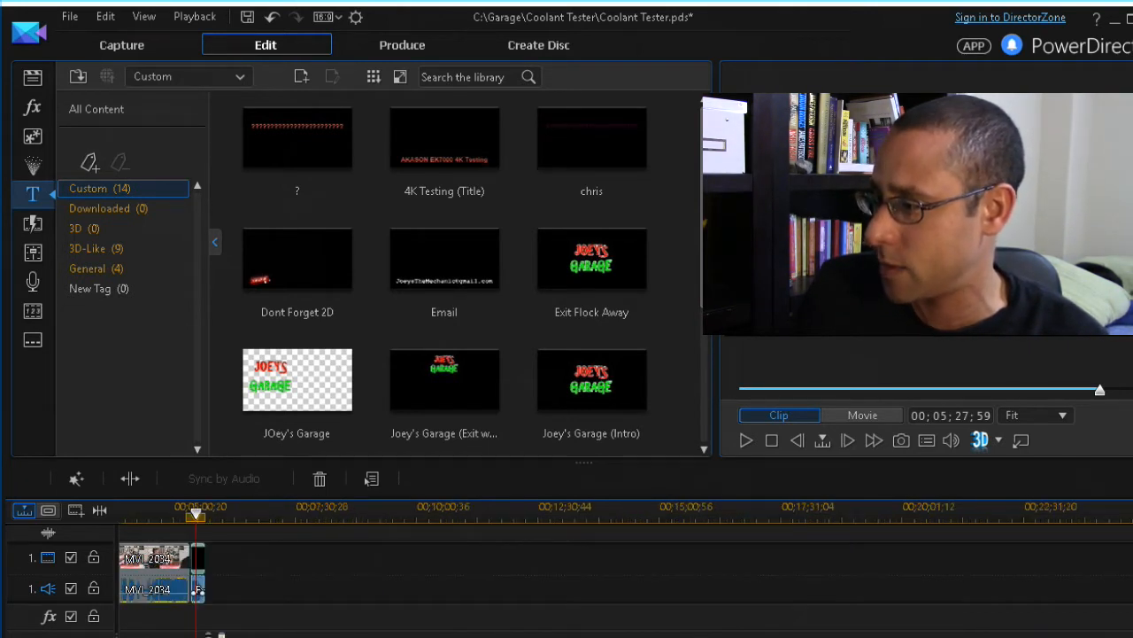
{"action": "key", "text": "plus"}
{"action": "scroll", "coordinate": [567, 566], "scroll_direction": "left", "scroll_amount": 5}
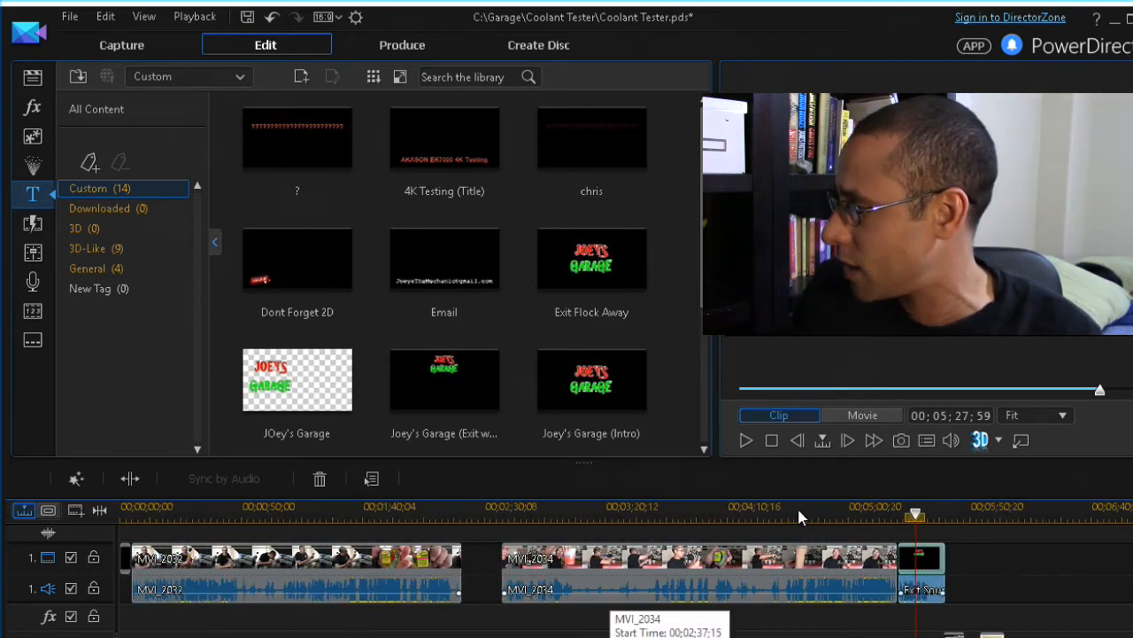
{"action": "left_click", "coordinate": [792, 567]}
{"action": "left_click_drag", "start_coordinate": [793, 567], "coordinate": [767, 574]}
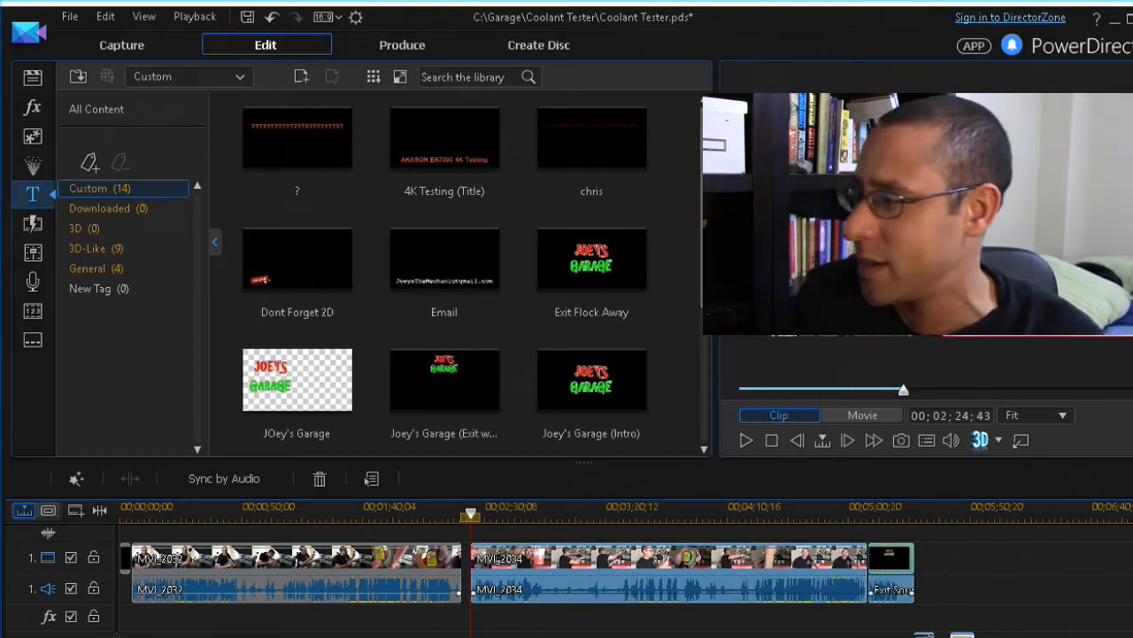
Split off the last few seconds of MVI_2032 and remove them with Remove and Leave Gap
{"action": "left_click", "coordinate": [441, 521]}
{"action": "left_click", "coordinate": [227, 556]}
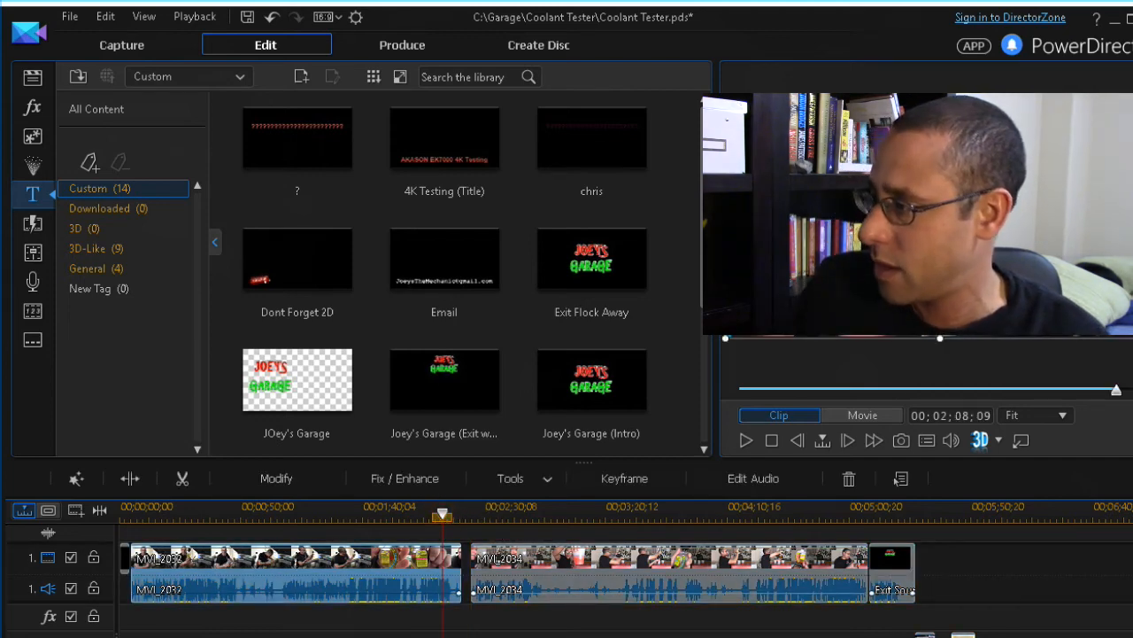
{"action": "key", "text": "plus"}
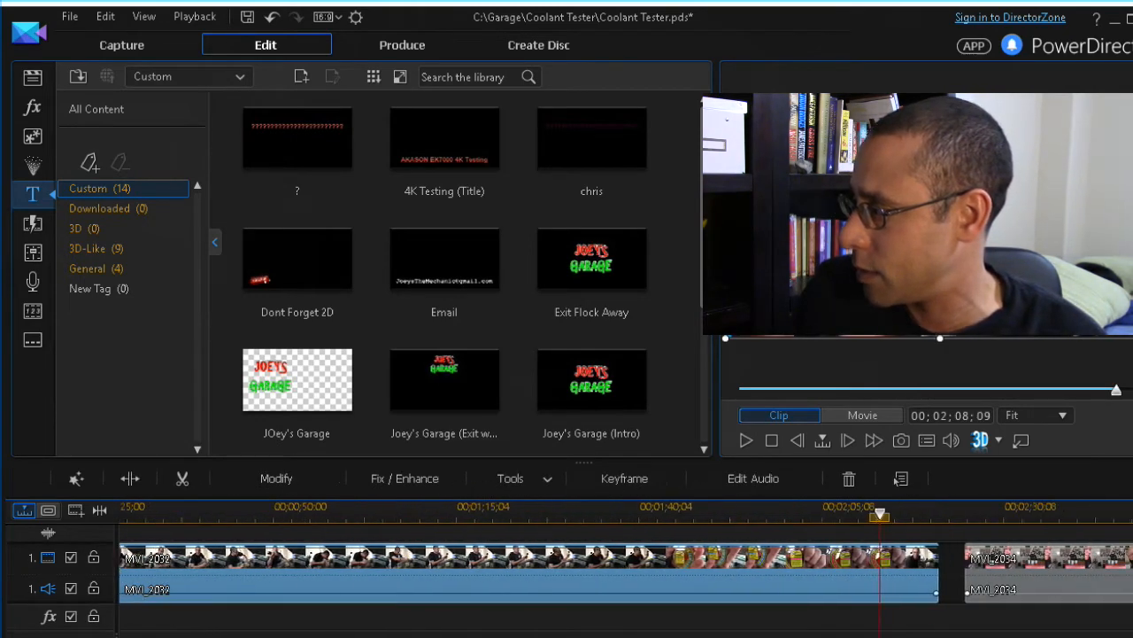
{"action": "left_click", "coordinate": [641, 514]}
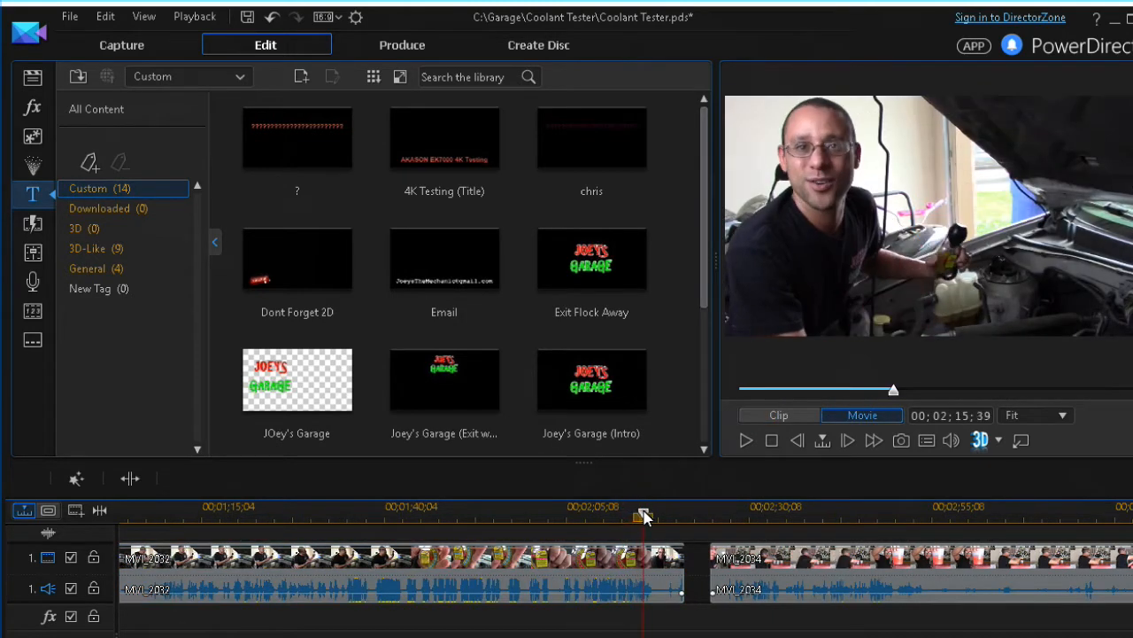
{"action": "left_click_drag", "start_coordinate": [643, 516], "coordinate": [659, 515]}
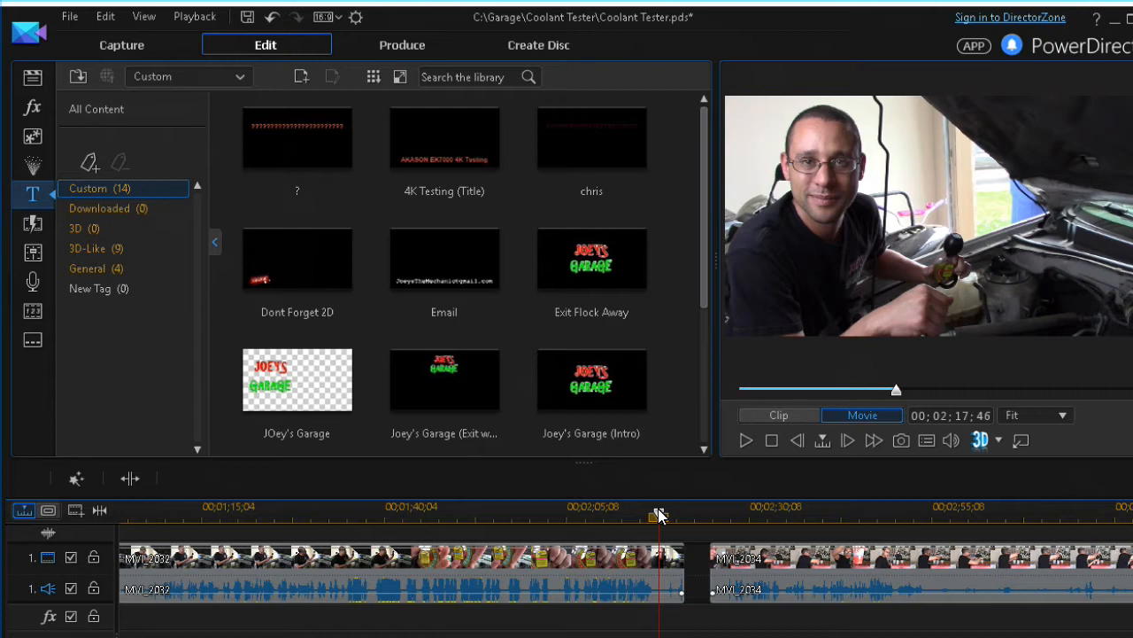
{"action": "left_click", "coordinate": [659, 558]}
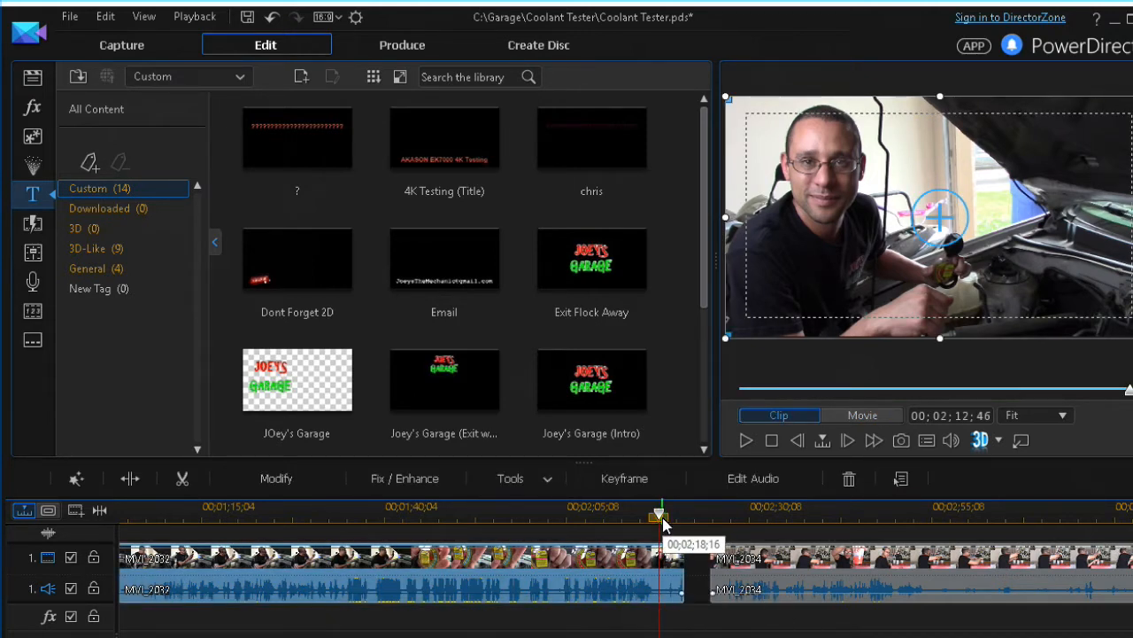
{"action": "key", "text": "ctrl+t"}
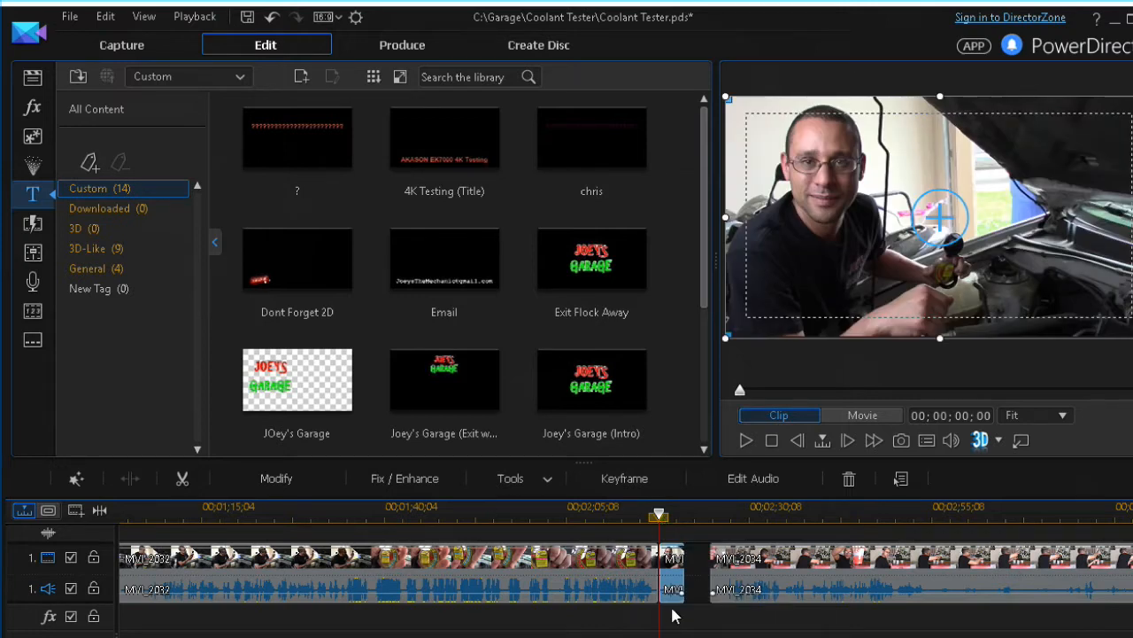
{"action": "key", "text": "Delete"}
{"action": "left_click", "coordinate": [749, 588]}
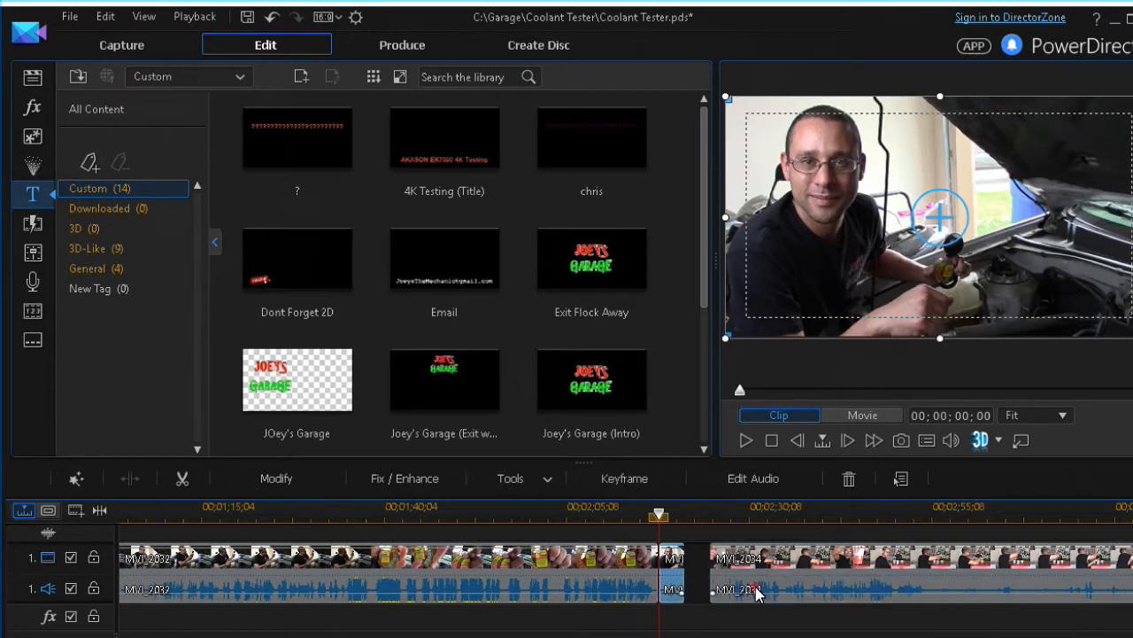
Scrub the playhead into MVI_2034 to find its cut point
{"action": "left_click", "coordinate": [724, 516]}
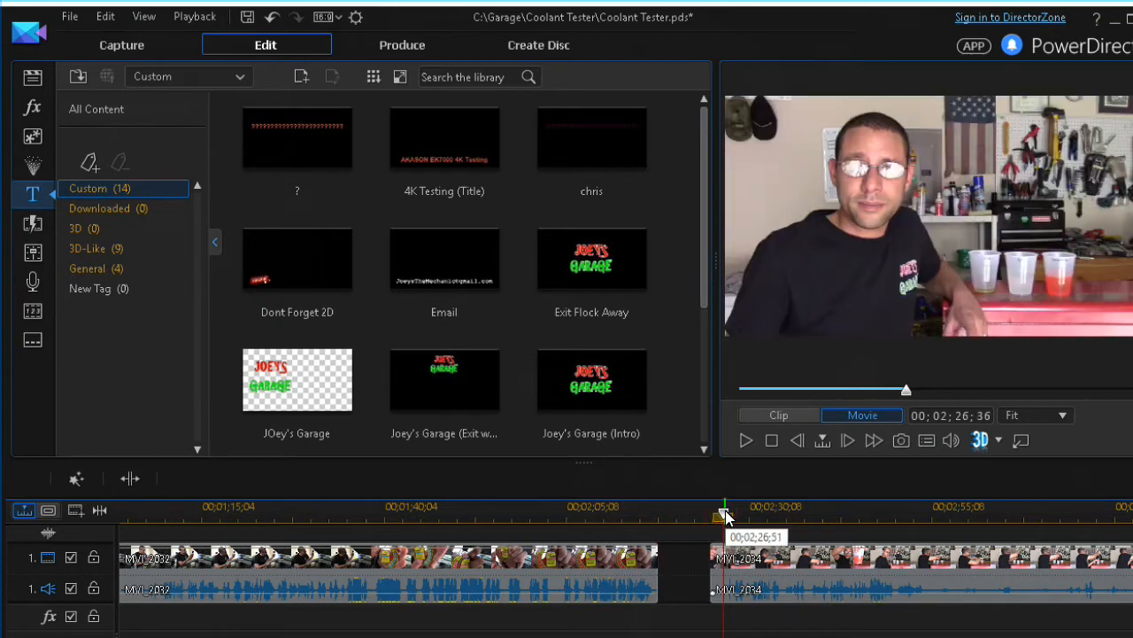
{"action": "mouse_move", "coordinate": [726, 516]}
{"action": "left_mouse_down"}
{"action": "mouse_move", "coordinate": [776, 518]}
{"action": "mouse_move", "coordinate": [723, 518]}
{"action": "left_mouse_up"}
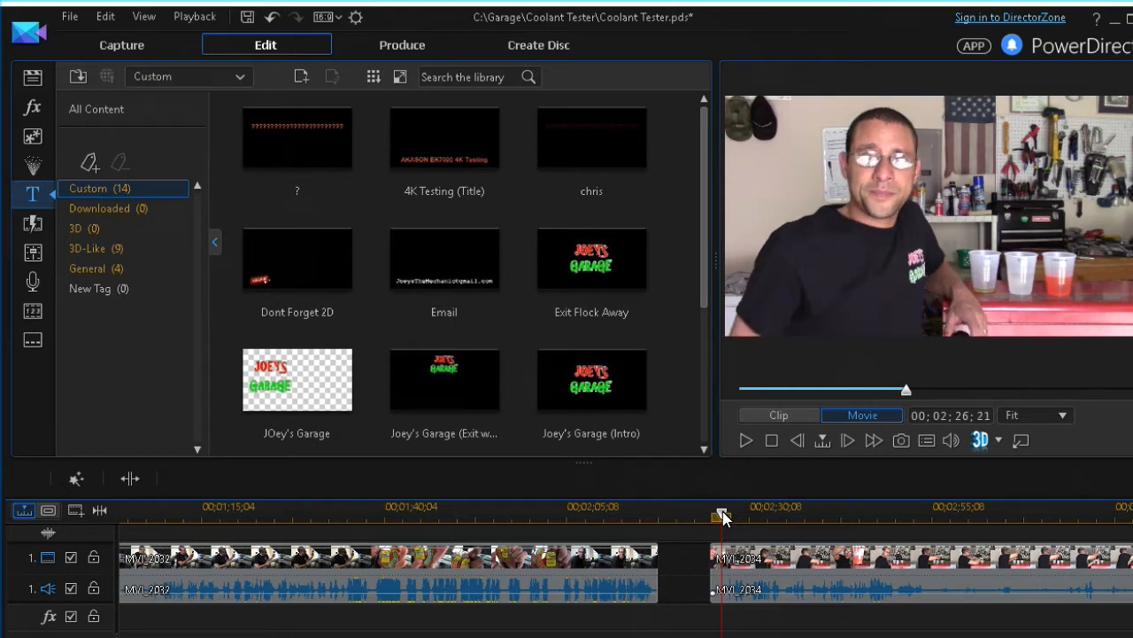
{"action": "left_click_drag", "start_coordinate": [723, 518], "coordinate": [724, 518]}
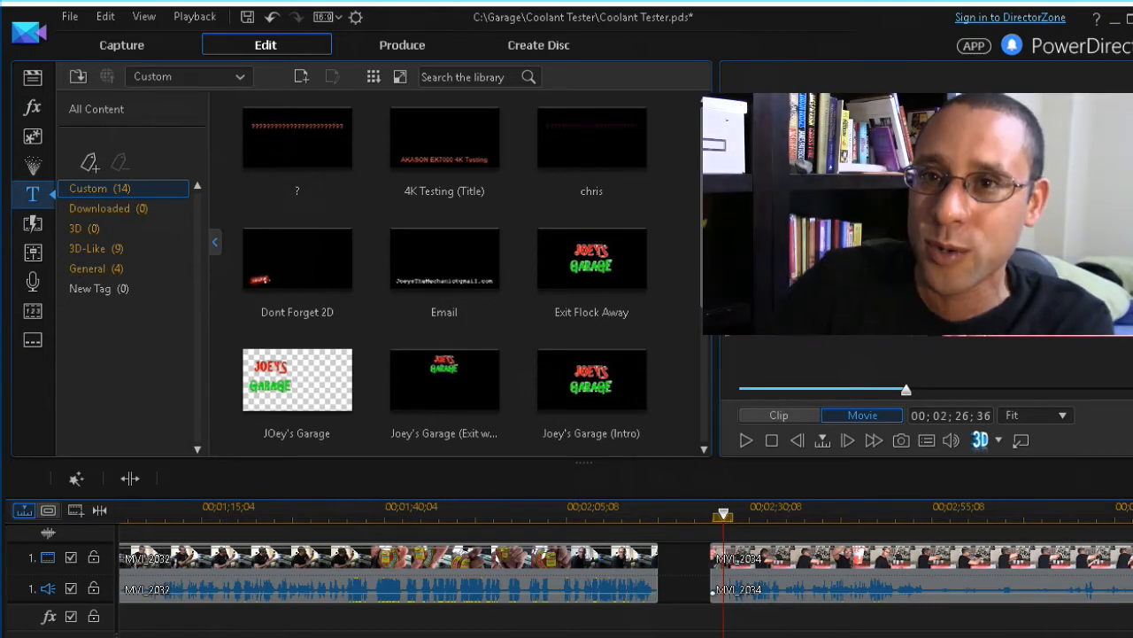
Split MVI_2034 at the playhead and remove its unwanted front piece
{"action": "key", "text": "ctrl+t"}
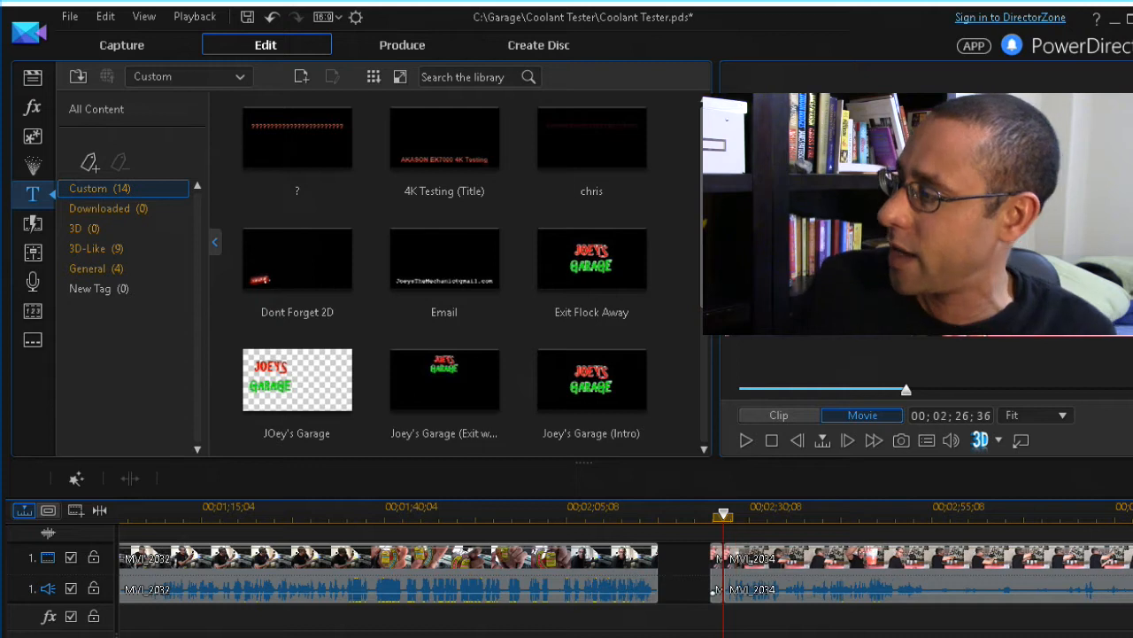
{"action": "left_click", "coordinate": [719, 574]}
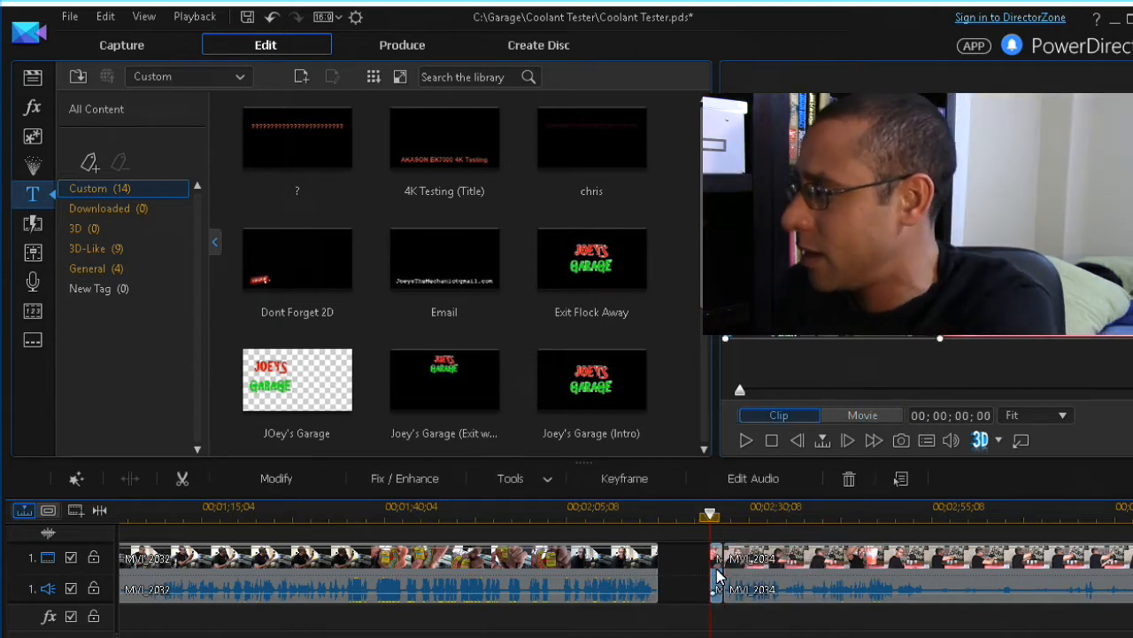
{"action": "right_click", "coordinate": [719, 576]}
{"action": "left_click", "coordinate": [760, 588]}
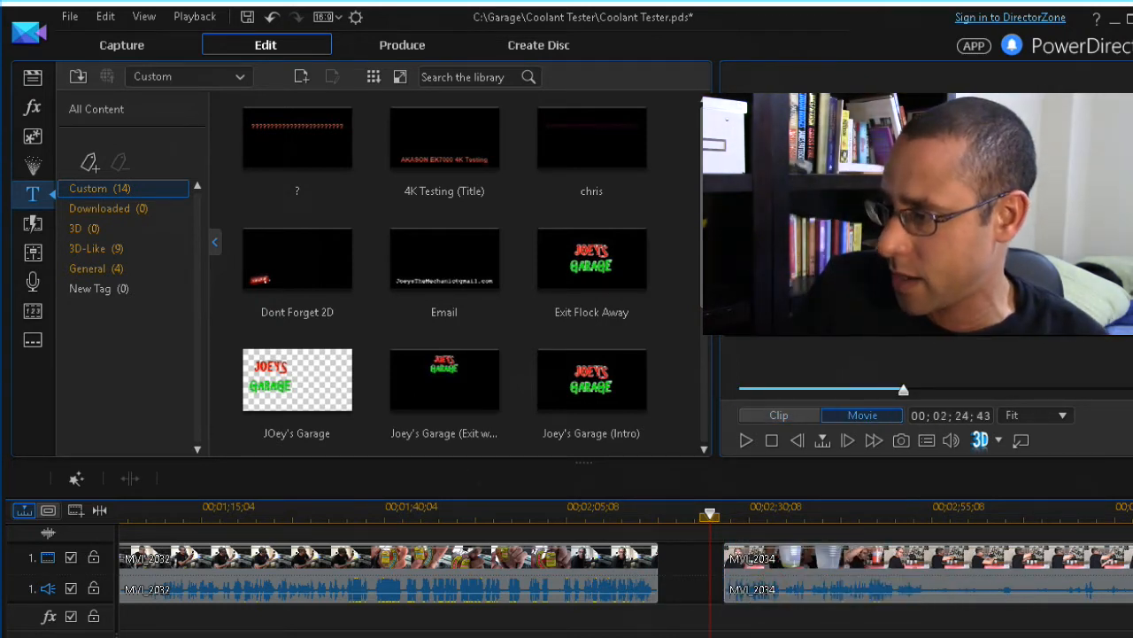
Slide MVI_2034 left against MVI_2032 so it starts at 00;02;17;46, then zoom in on the join
{"action": "key", "text": "minus"}
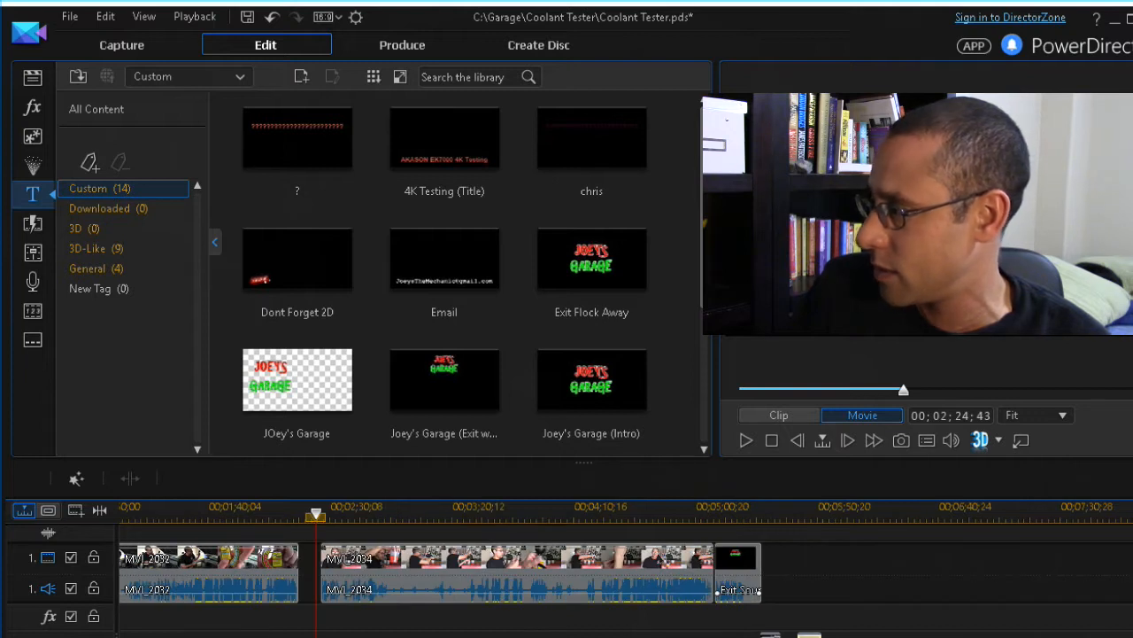
{"action": "left_click", "coordinate": [505, 575]}
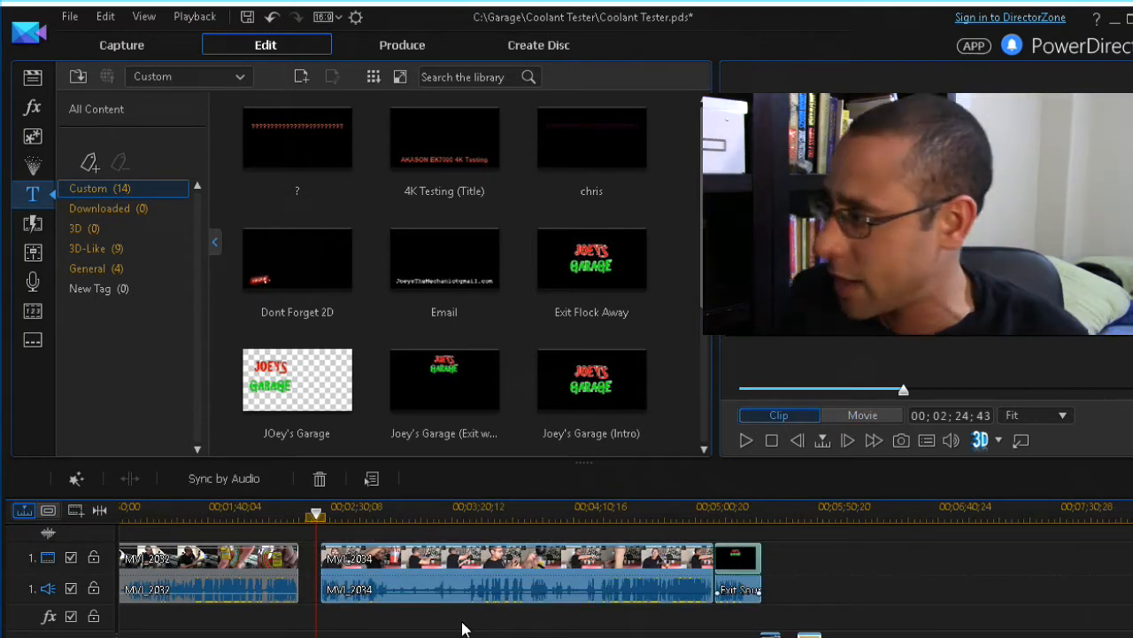
{"action": "left_click_drag", "start_coordinate": [461, 572], "coordinate": [452, 561]}
{"action": "left_click_drag", "start_coordinate": [316, 513], "coordinate": [301, 514]}
{"action": "key", "text": "plus"}
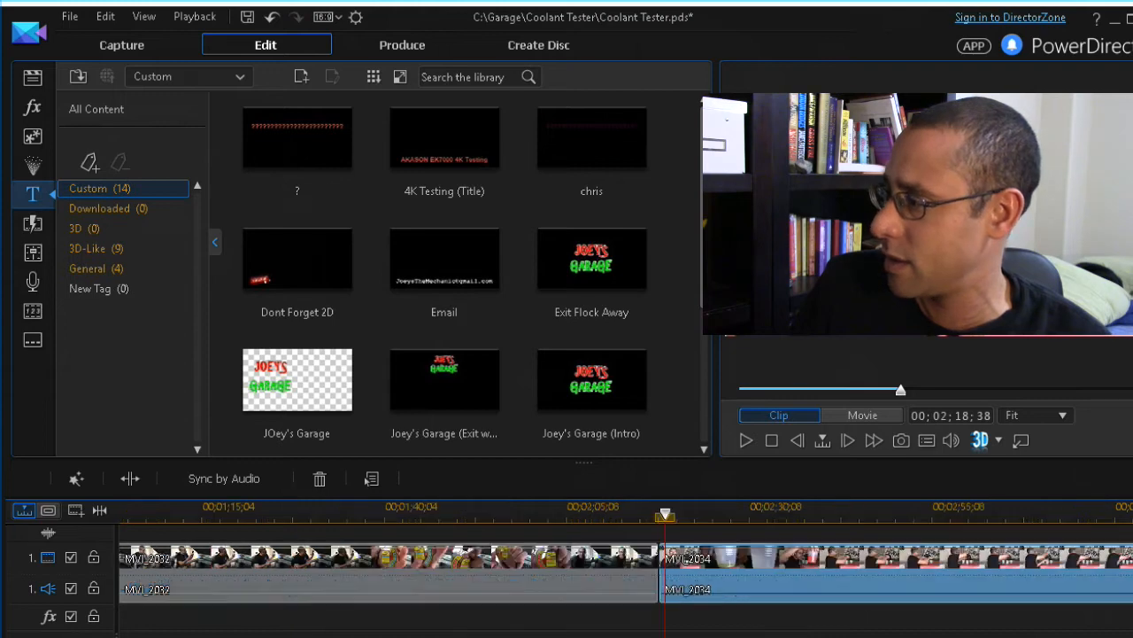
{"action": "key", "text": "plus"}
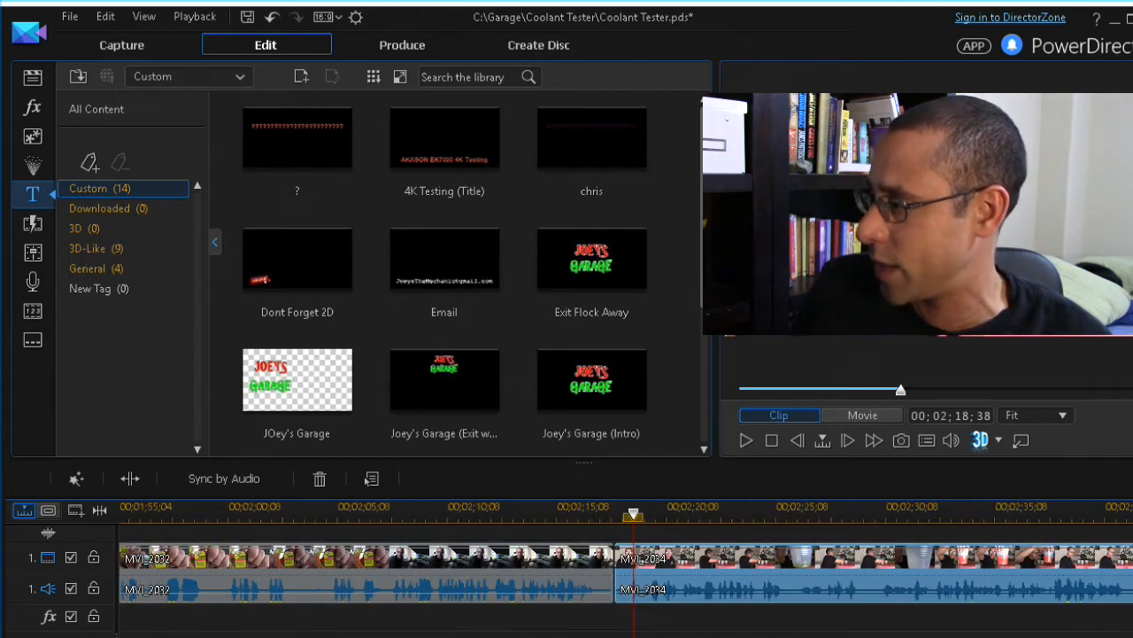
{"action": "key", "text": "plus"}
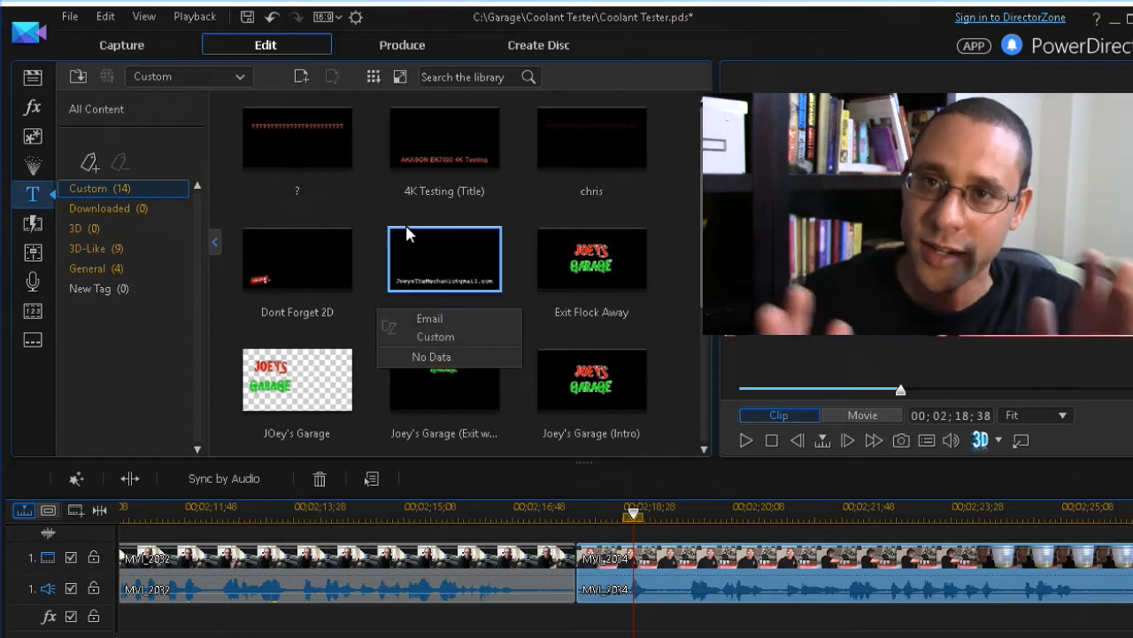
Drop the Fade transition onto the MVI_2032–MVI_2034 join, keeping the clips crossfading
{"action": "left_click", "coordinate": [36, 228]}
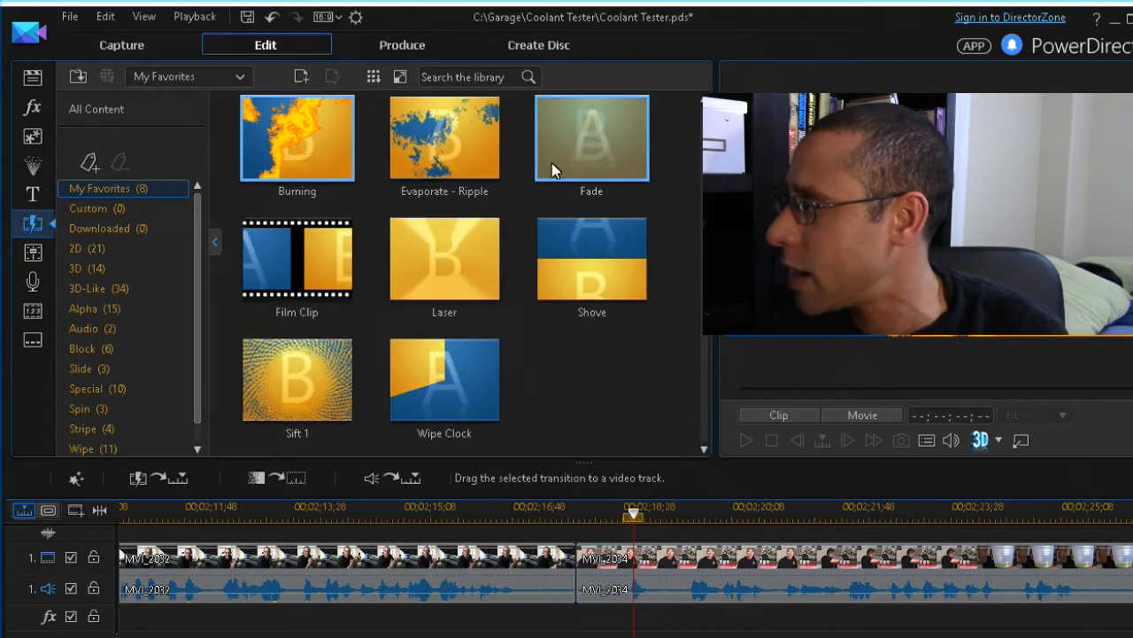
{"action": "left_click_drag", "start_coordinate": [592, 151], "coordinate": [602, 177]}
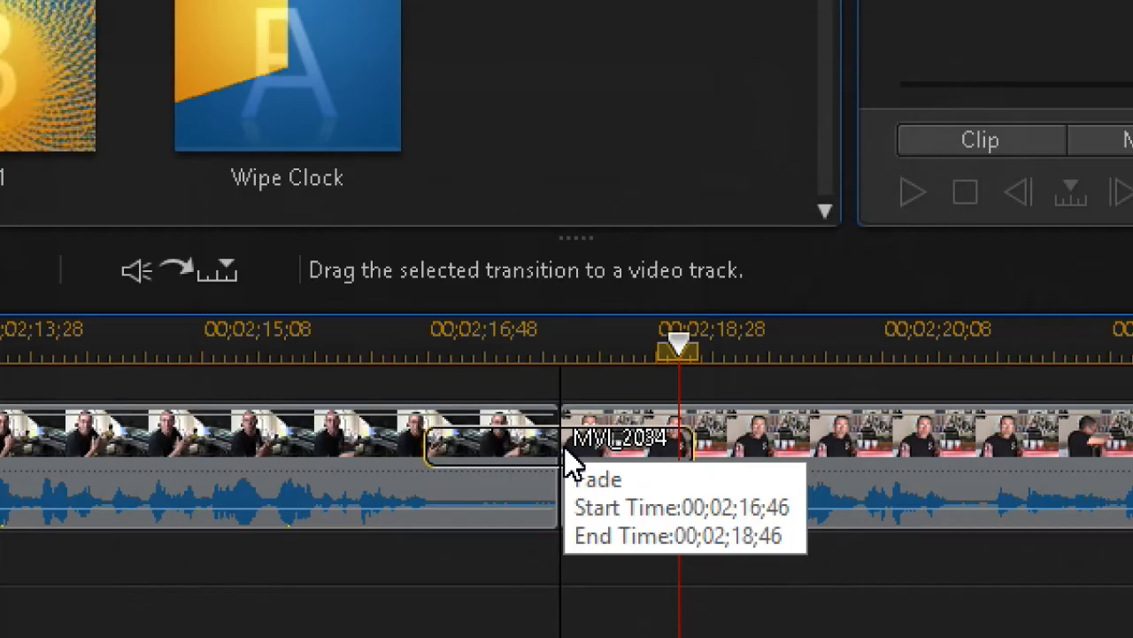
{"action": "left_click", "coordinate": [571, 460]}
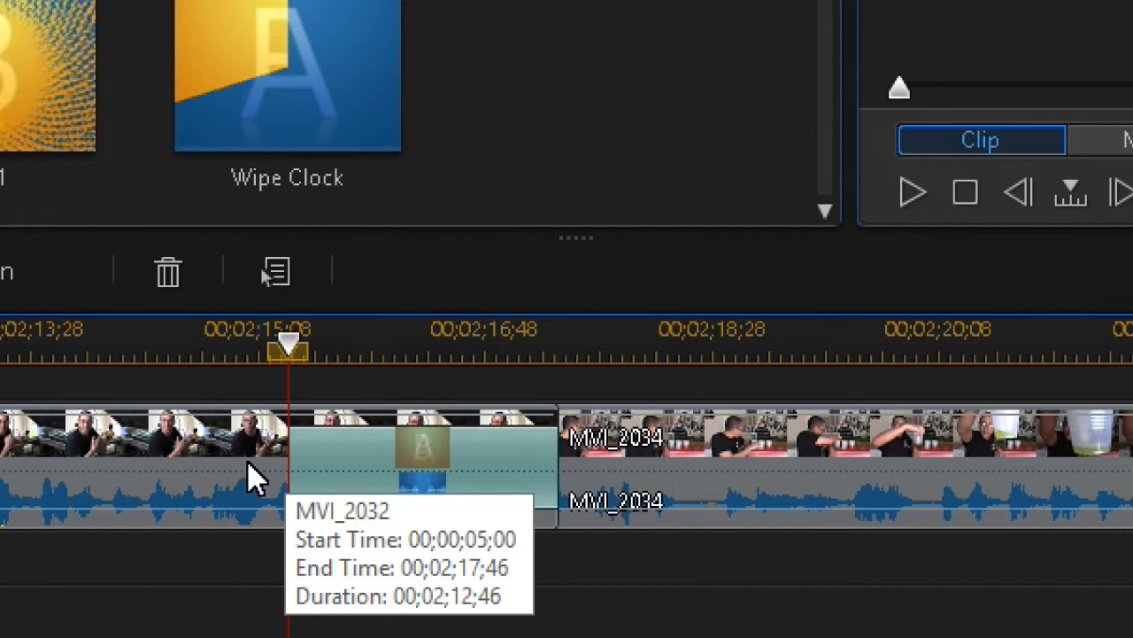
{"action": "left_click_drag", "start_coordinate": [248, 460], "coordinate": [280, 459]}
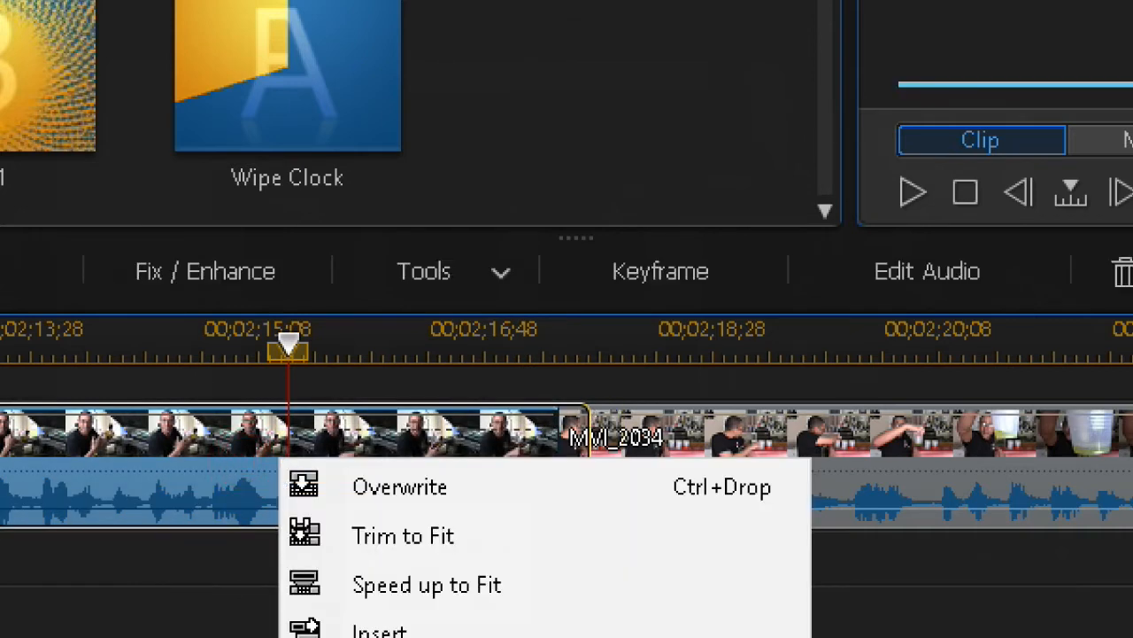
{"action": "left_click", "coordinate": [408, 636]}
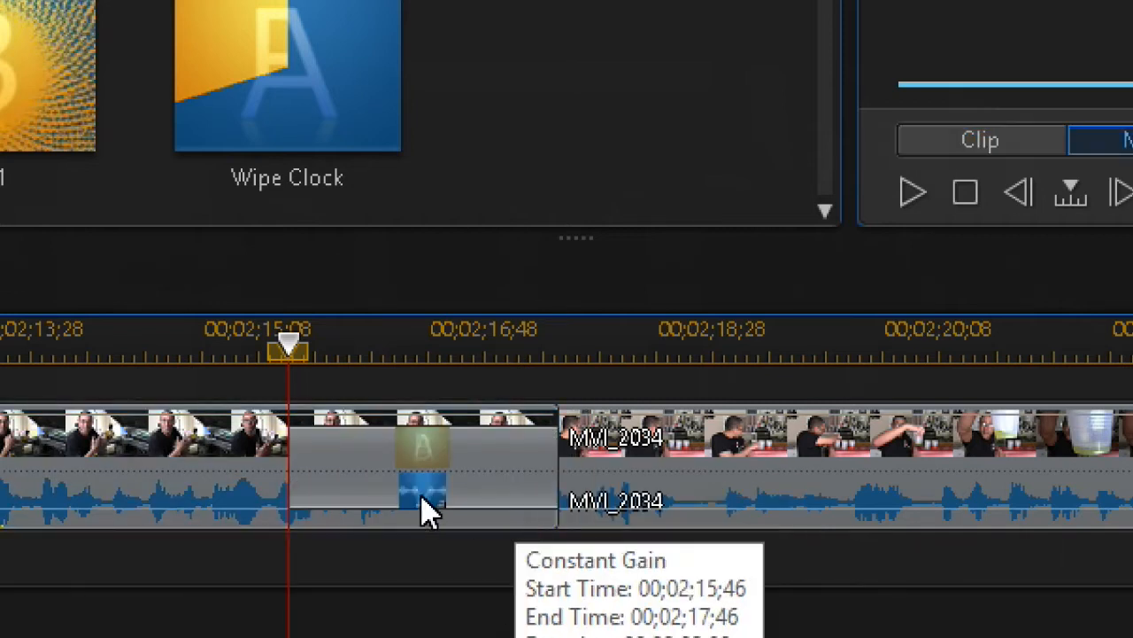
Shorten the Fade to run from 00;02;17;32 to 00;02;17;46
{"action": "left_click", "coordinate": [330, 476]}
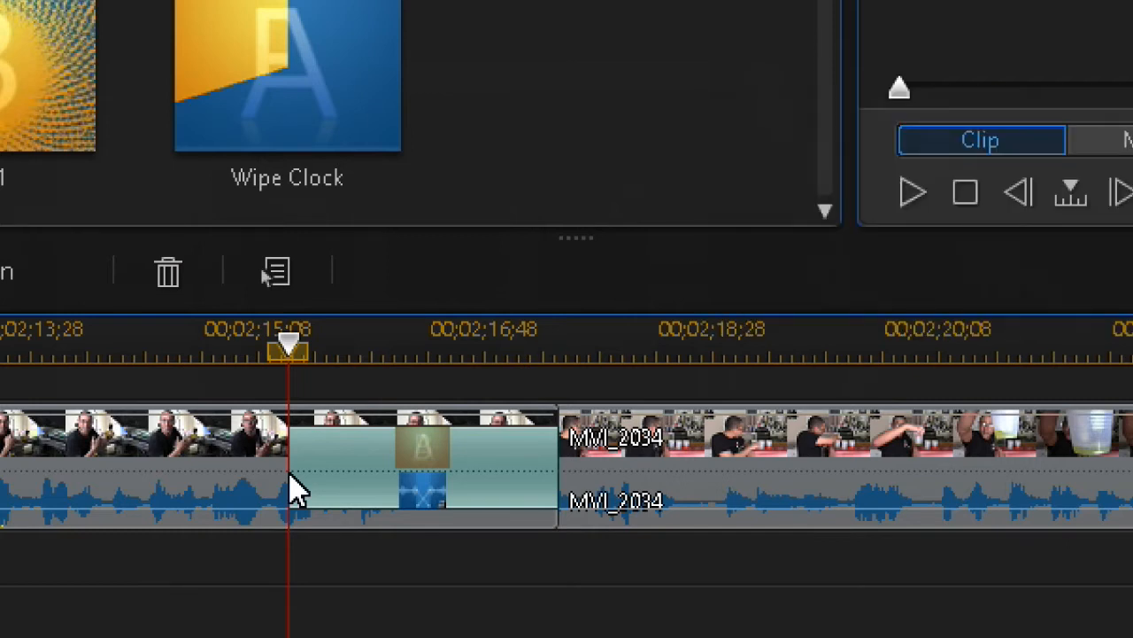
{"action": "left_click_drag", "start_coordinate": [291, 472], "coordinate": [532, 494]}
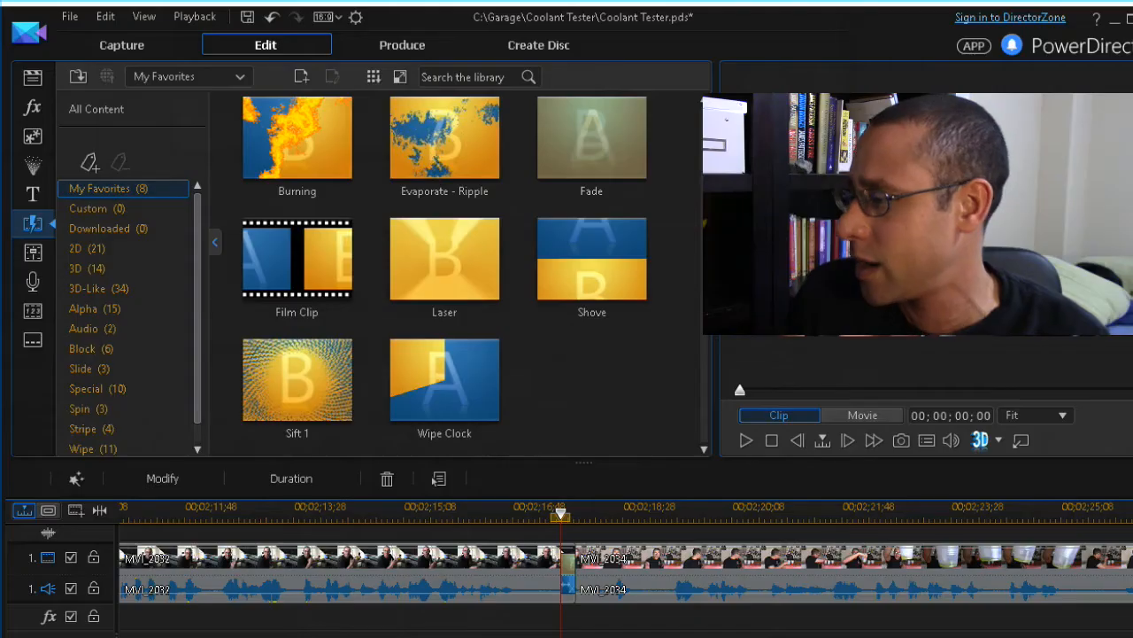
{"action": "key", "text": "minus"}
{"action": "key", "text": "minus"}
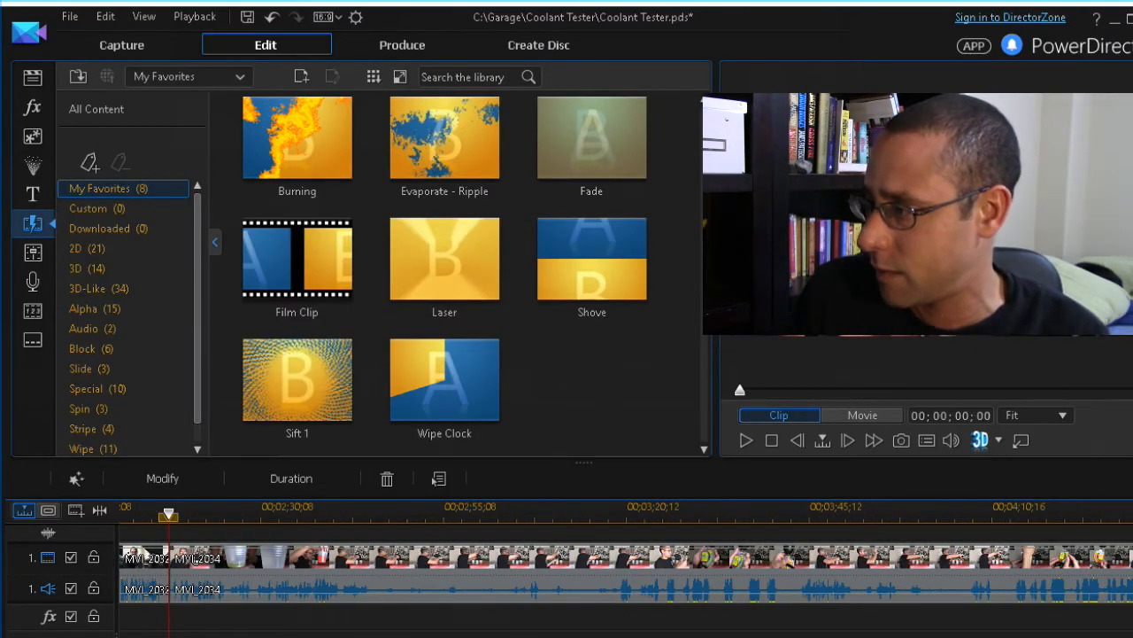
{"action": "key", "text": "minus"}
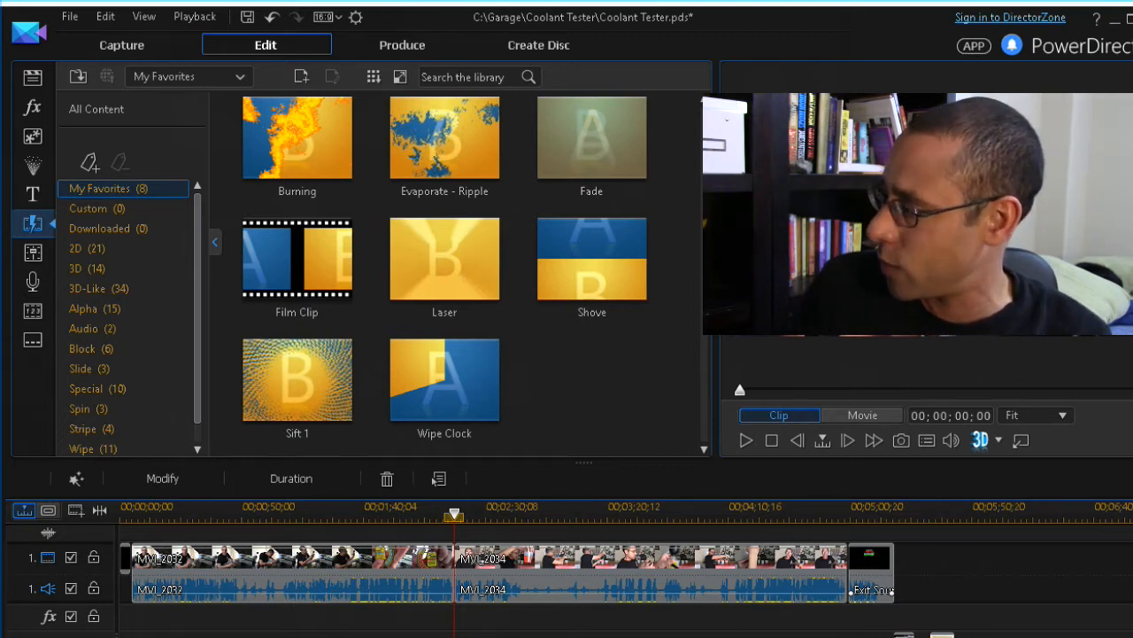
{"action": "left_click", "coordinate": [904, 635]}
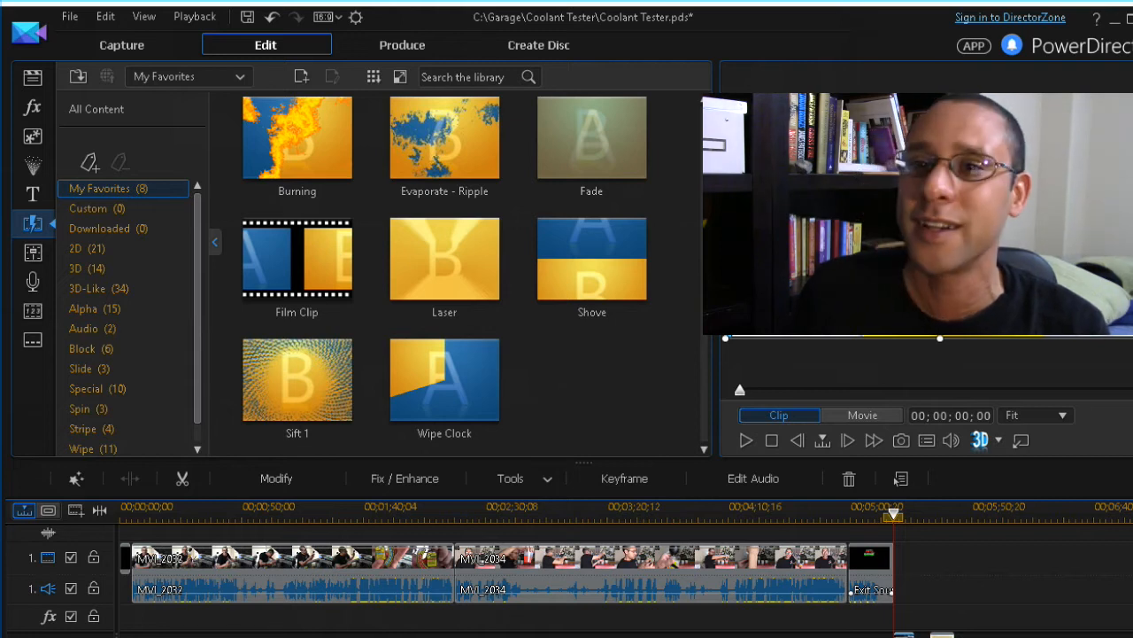
{"action": "left_click", "coordinate": [942, 635]}
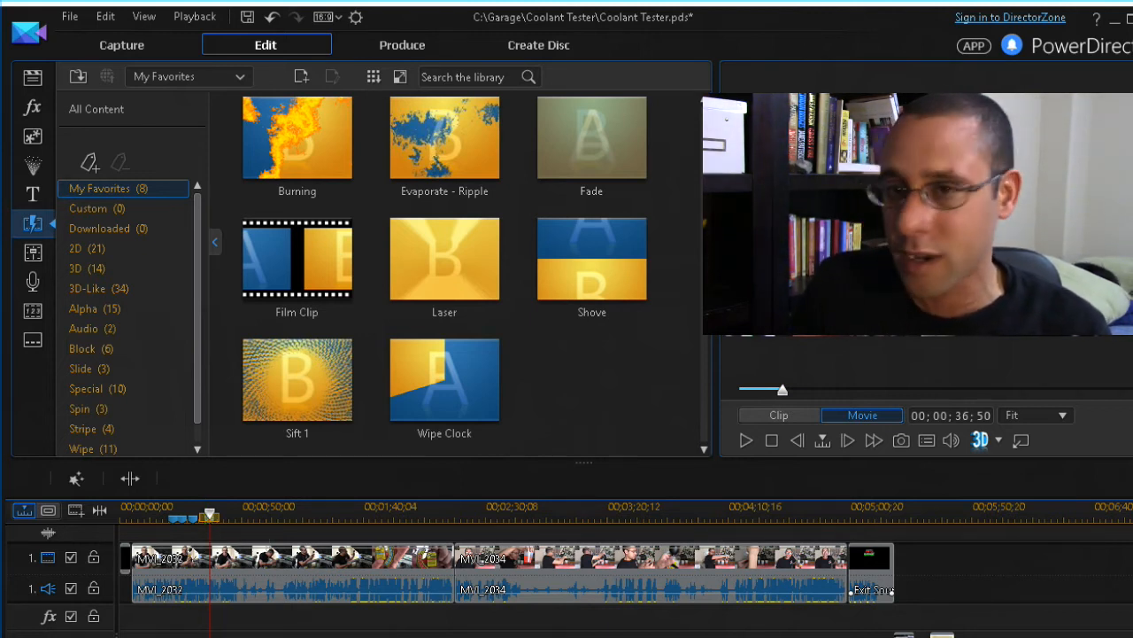
Select all clips, drag the lower-track clip left, and place the playhead near 25 seconds
{"action": "key", "text": "ctrl+a"}
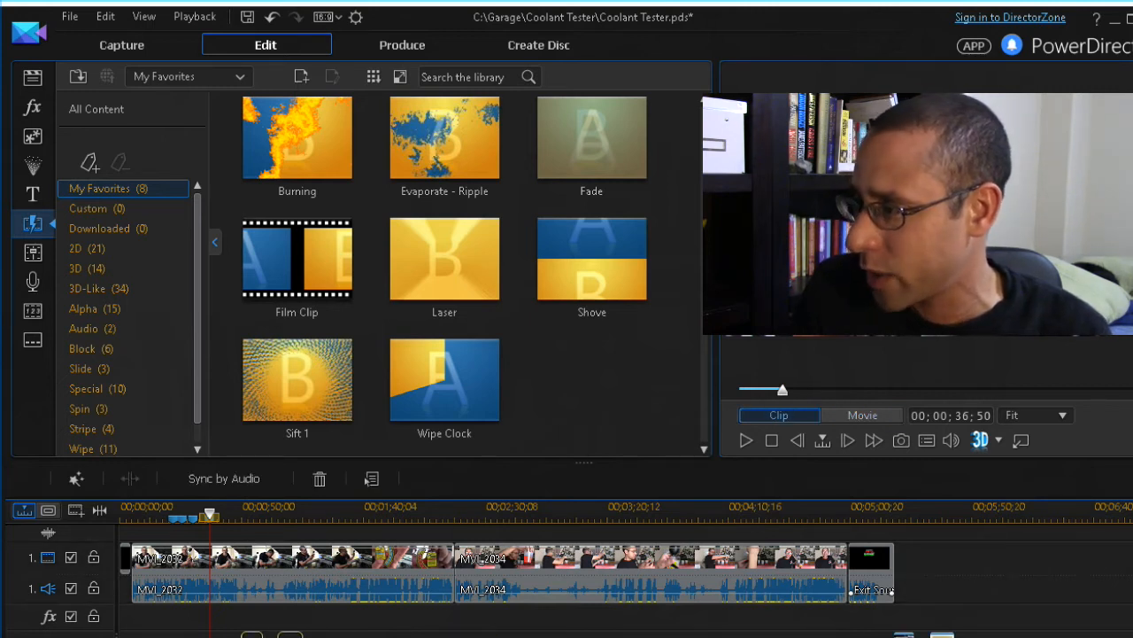
{"action": "left_click_drag", "start_coordinate": [240, 635], "coordinate": [183, 635]}
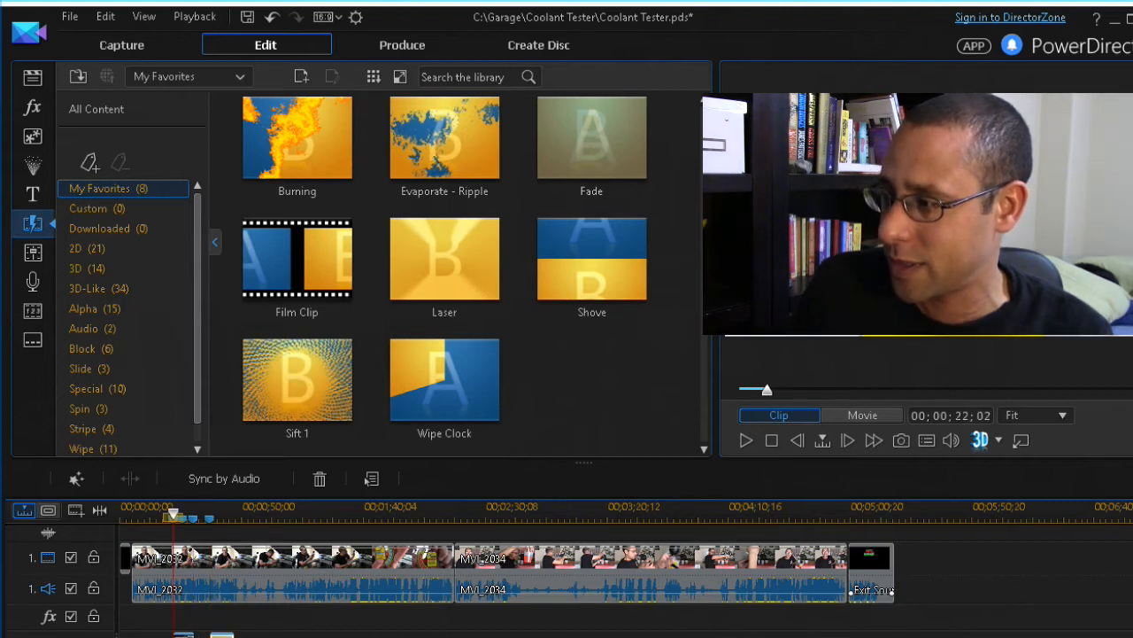
{"action": "key", "text": "plus"}
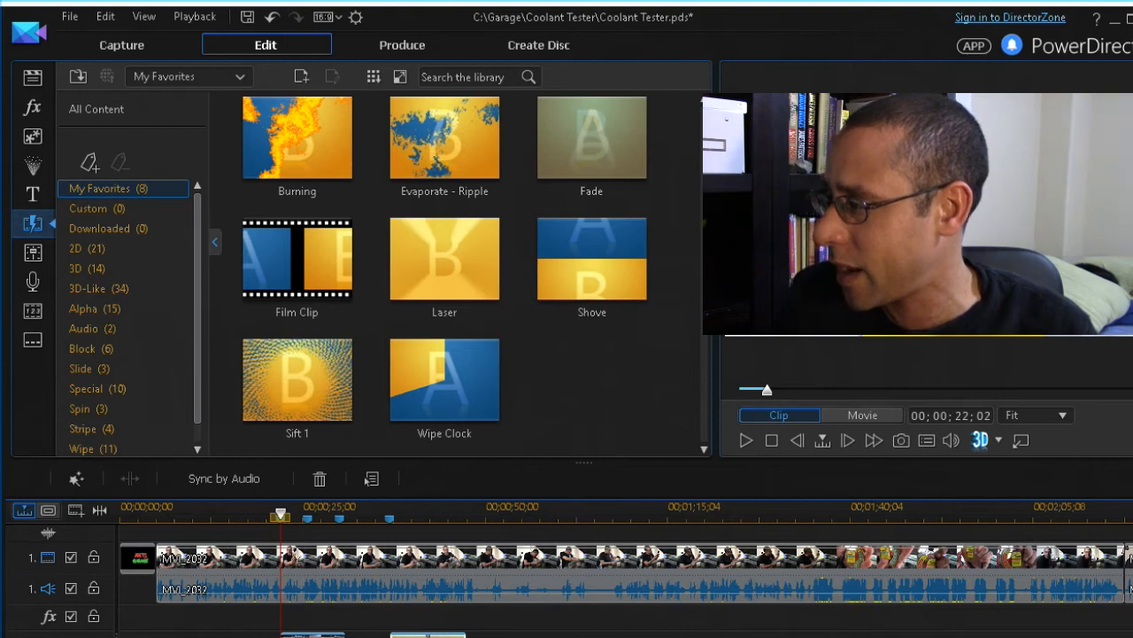
{"action": "key", "text": "plus"}
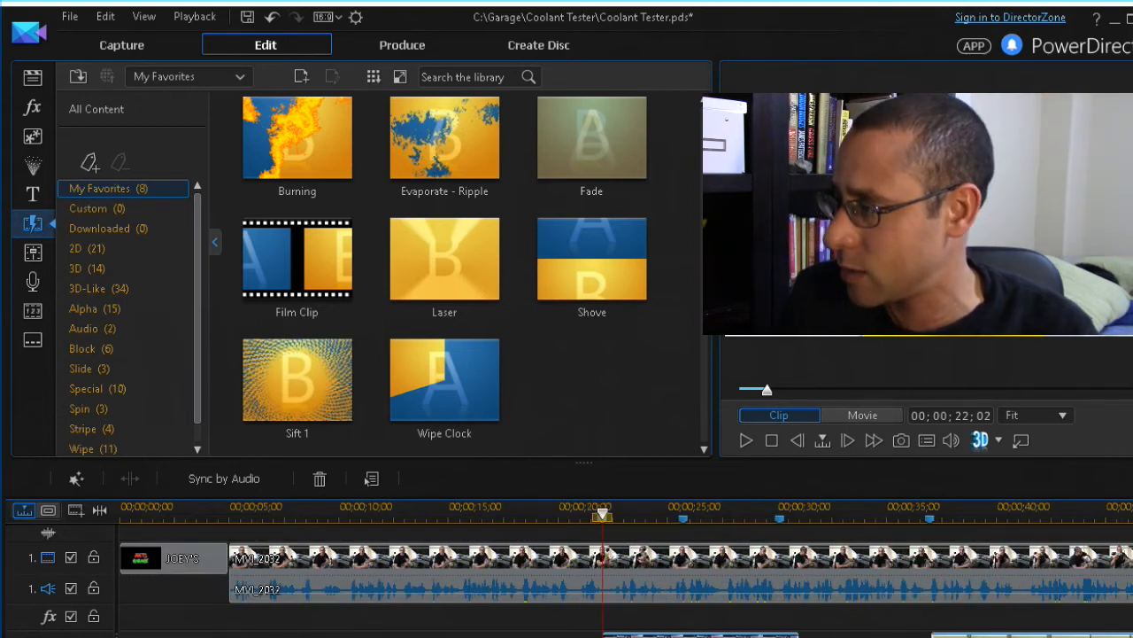
{"action": "key", "text": "minus"}
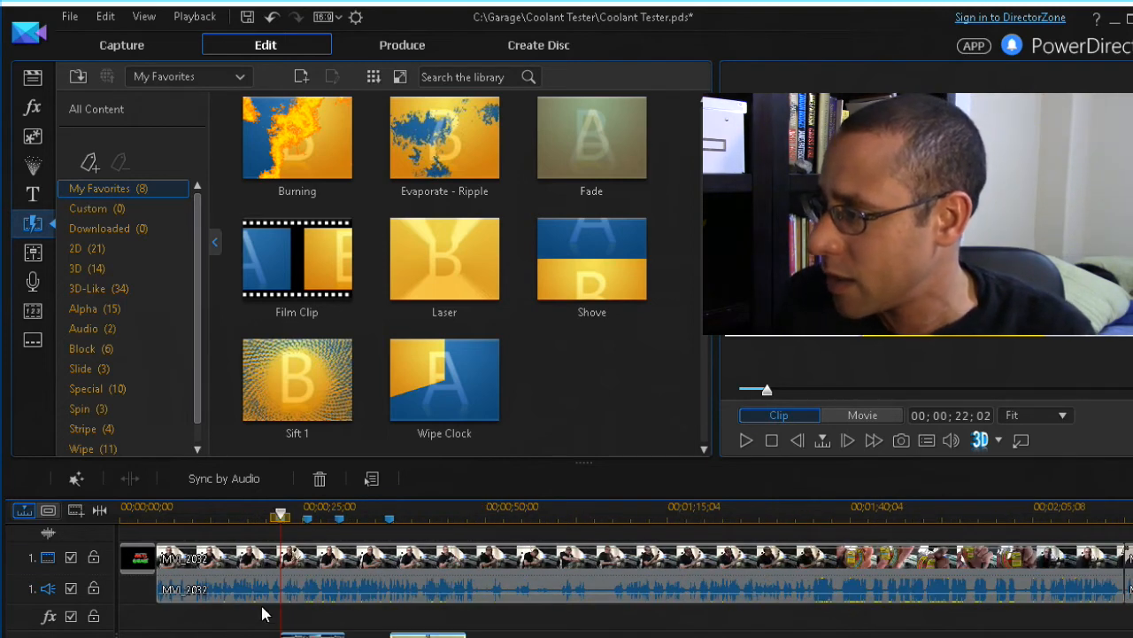
{"action": "left_click", "coordinate": [340, 515]}
{"action": "left_click", "coordinate": [280, 517]}
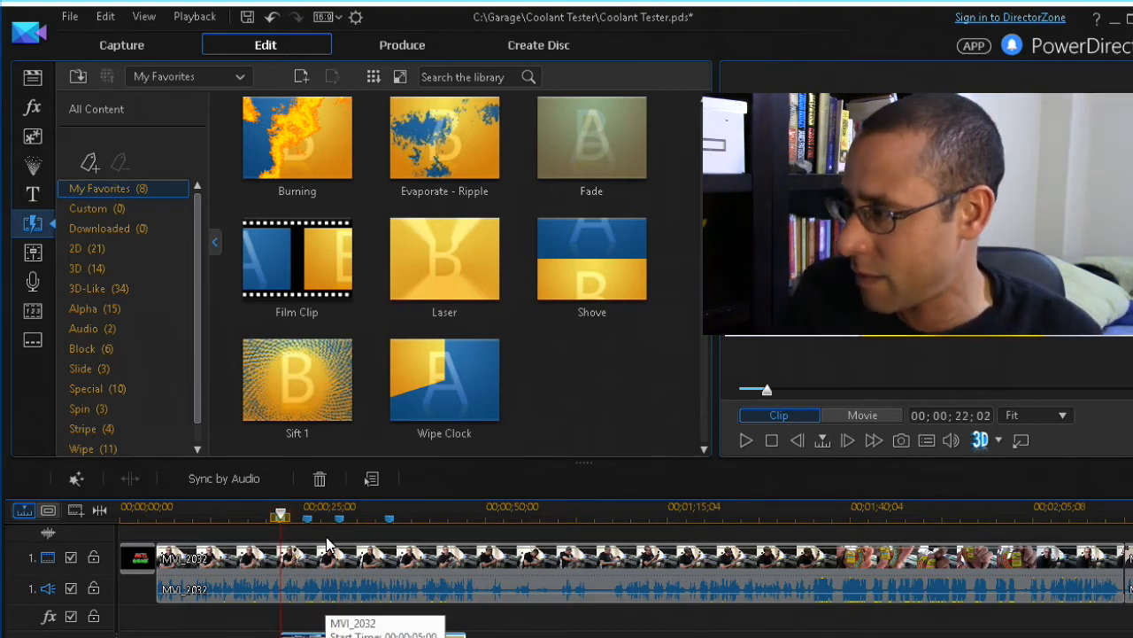
{"action": "left_click", "coordinate": [309, 521]}
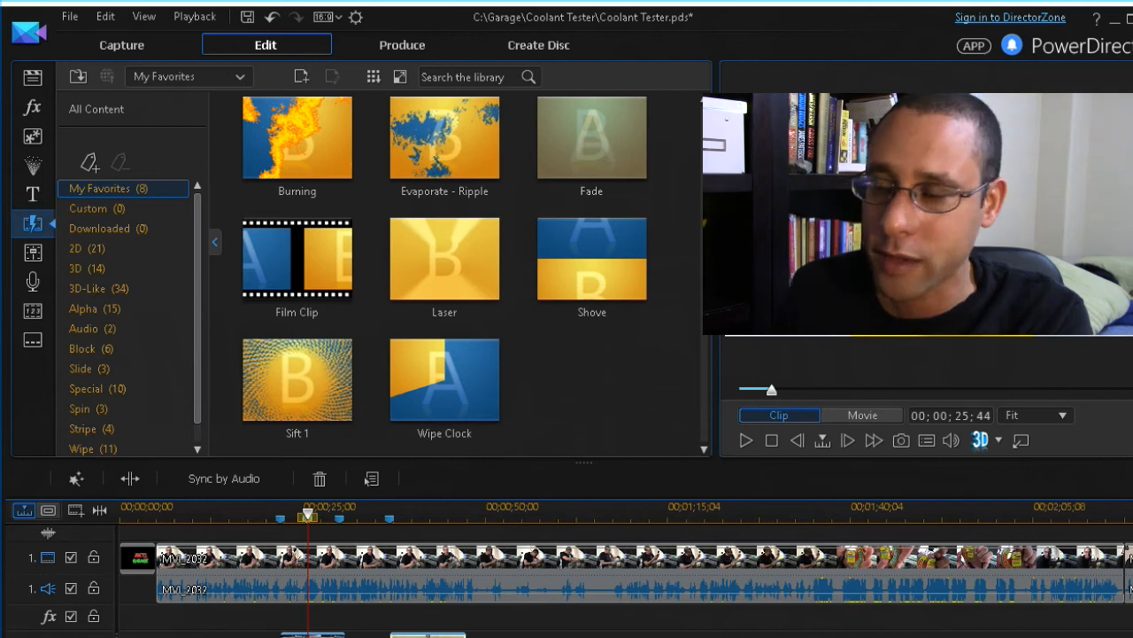
Delete one of the short clips on the lower track
{"action": "left_click", "coordinate": [364, 577]}
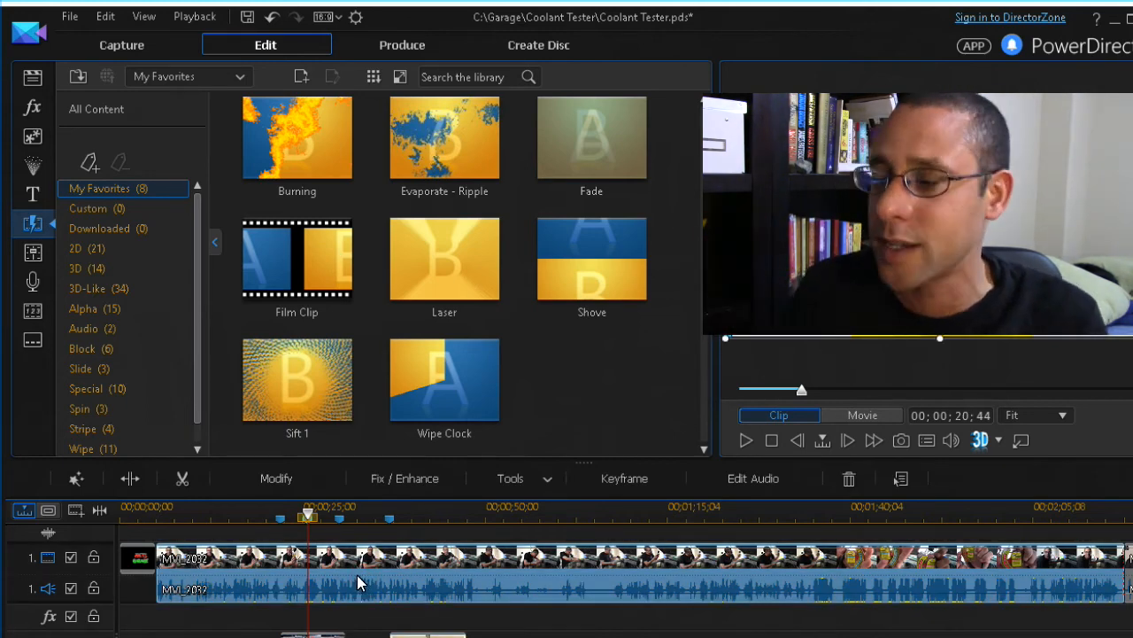
{"action": "left_click", "coordinate": [315, 635]}
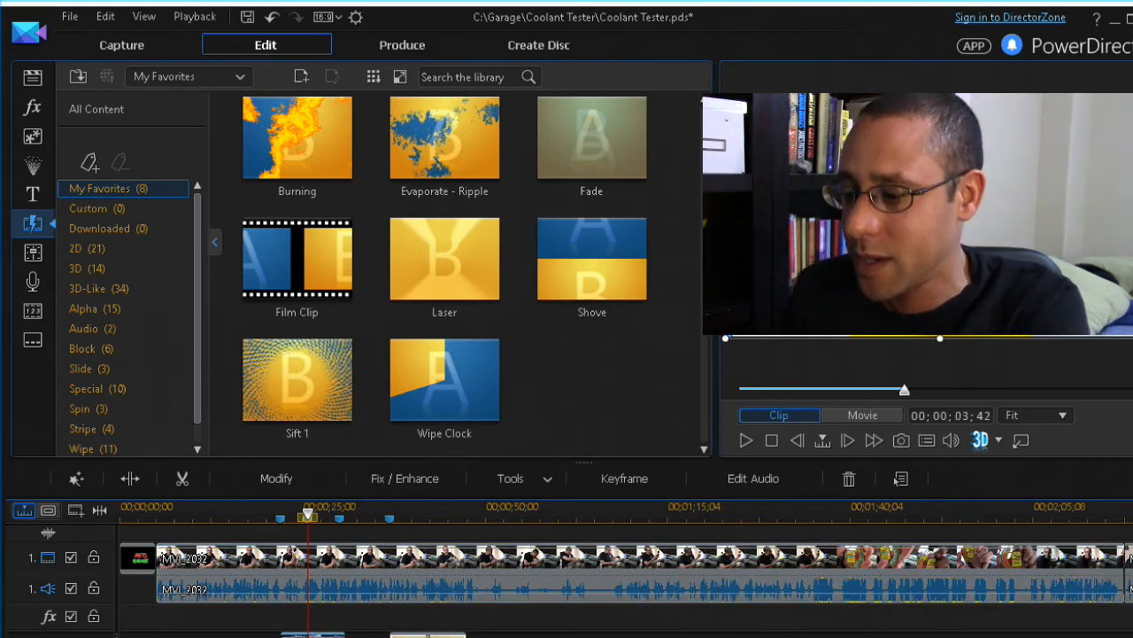
{"action": "left_click", "coordinate": [327, 634]}
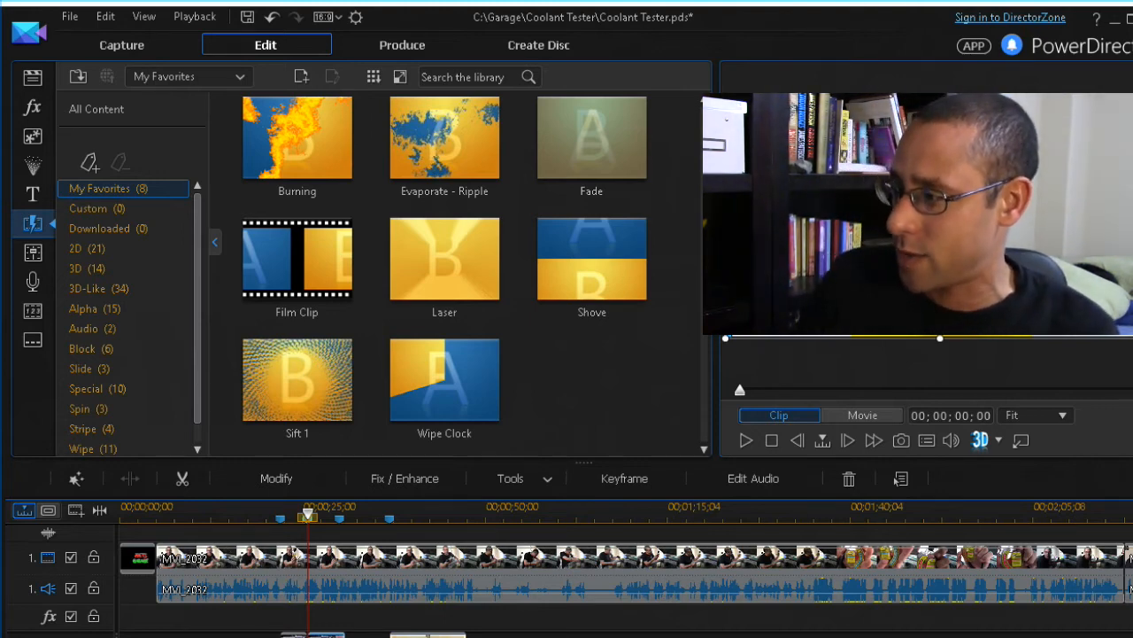
{"action": "key", "text": "Delete"}
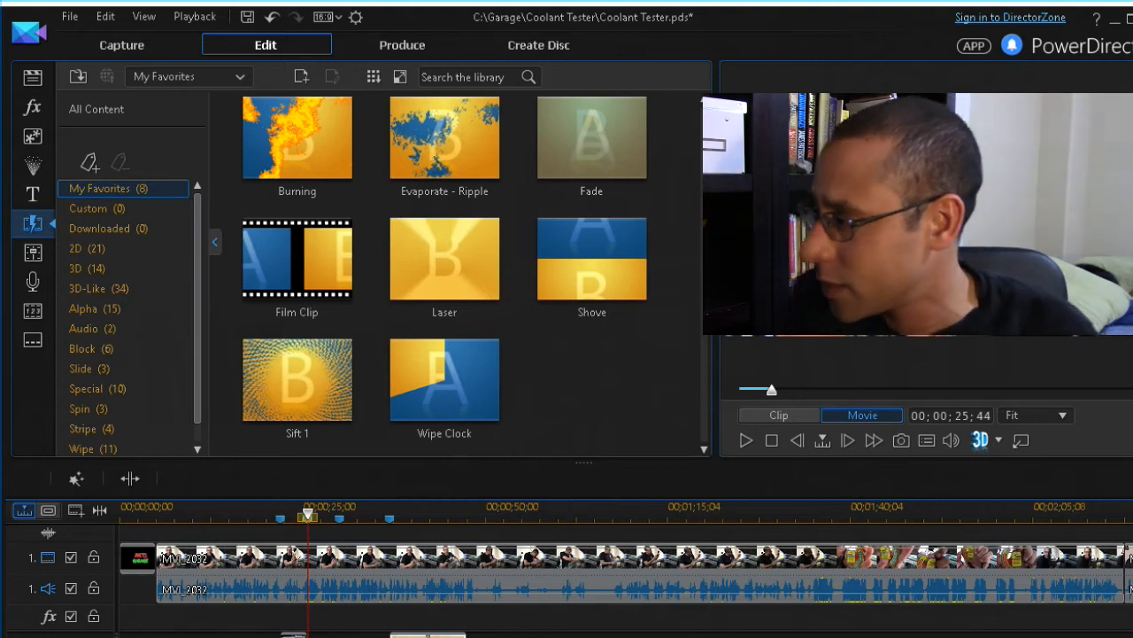
Move the other lower-track clip earlier, to around the 30-second mark
{"action": "left_click", "coordinate": [340, 521]}
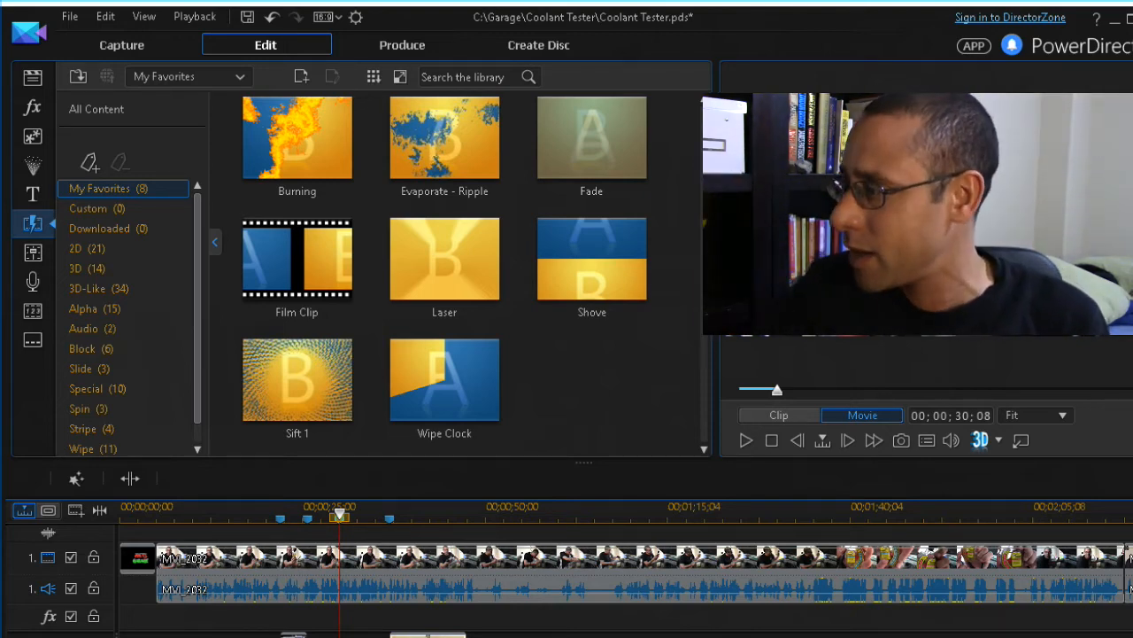
{"action": "left_click_drag", "start_coordinate": [429, 635], "coordinate": [379, 635]}
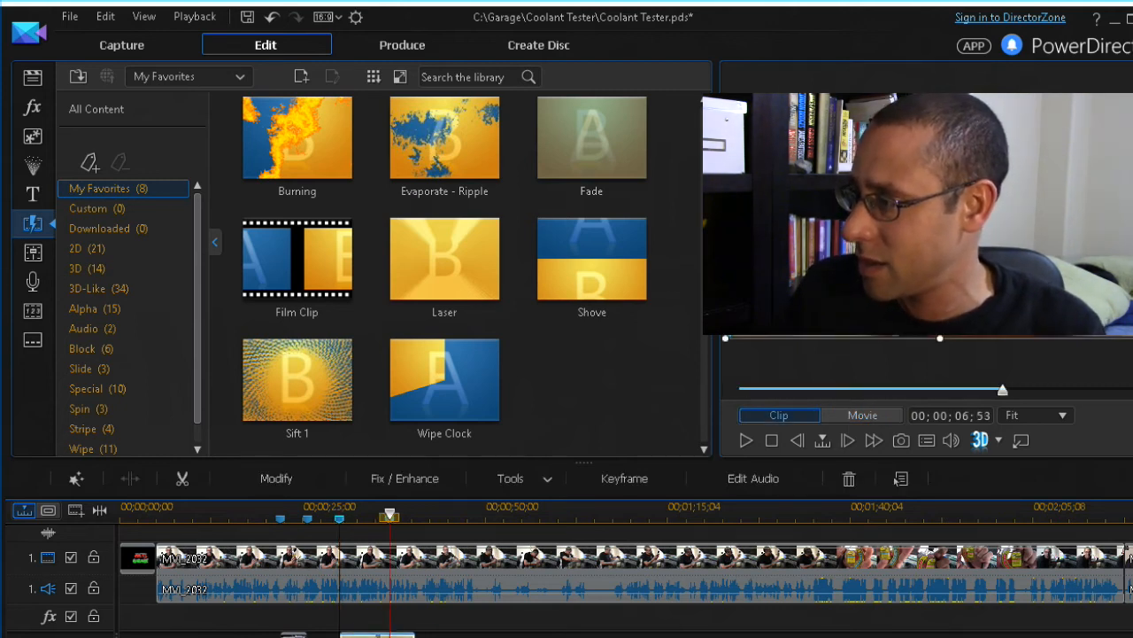
{"action": "left_click", "coordinate": [387, 530]}
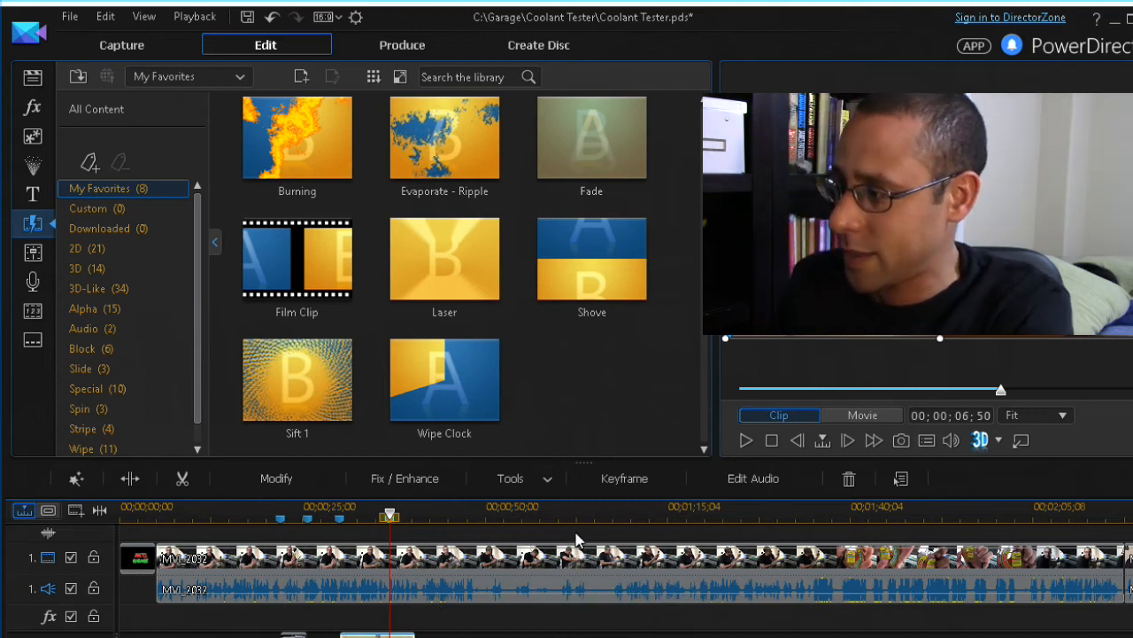
{"action": "left_click", "coordinate": [537, 623]}
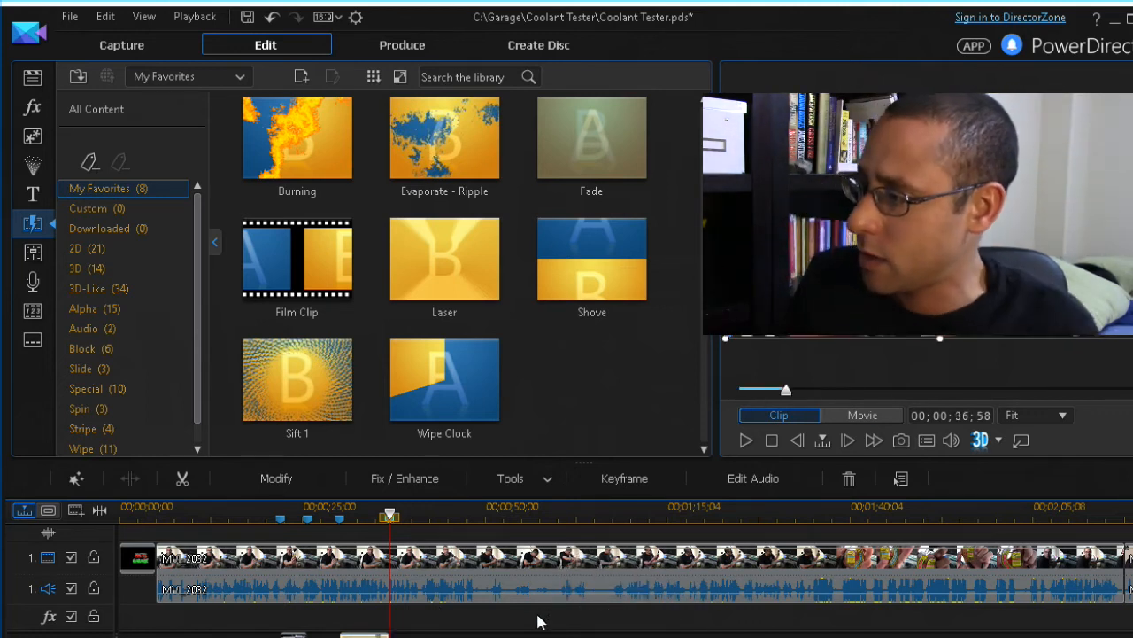
{"action": "left_click", "coordinate": [293, 634]}
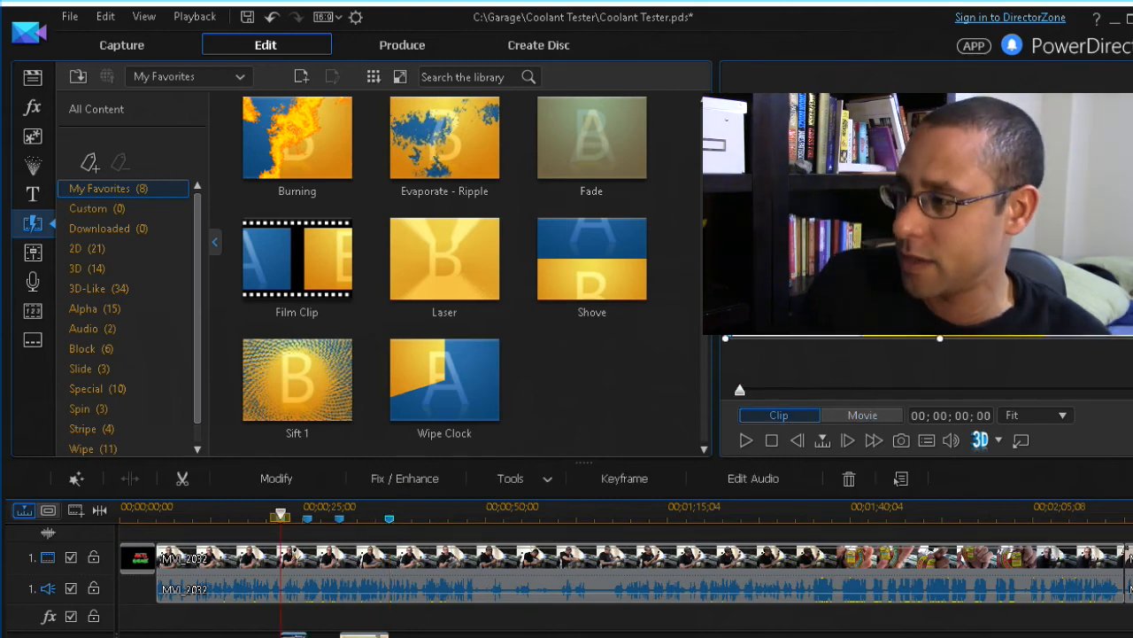
Apply Mute Clip to each of the two short lower-track clips, then zoom out
{"action": "right_click", "coordinate": [294, 634]}
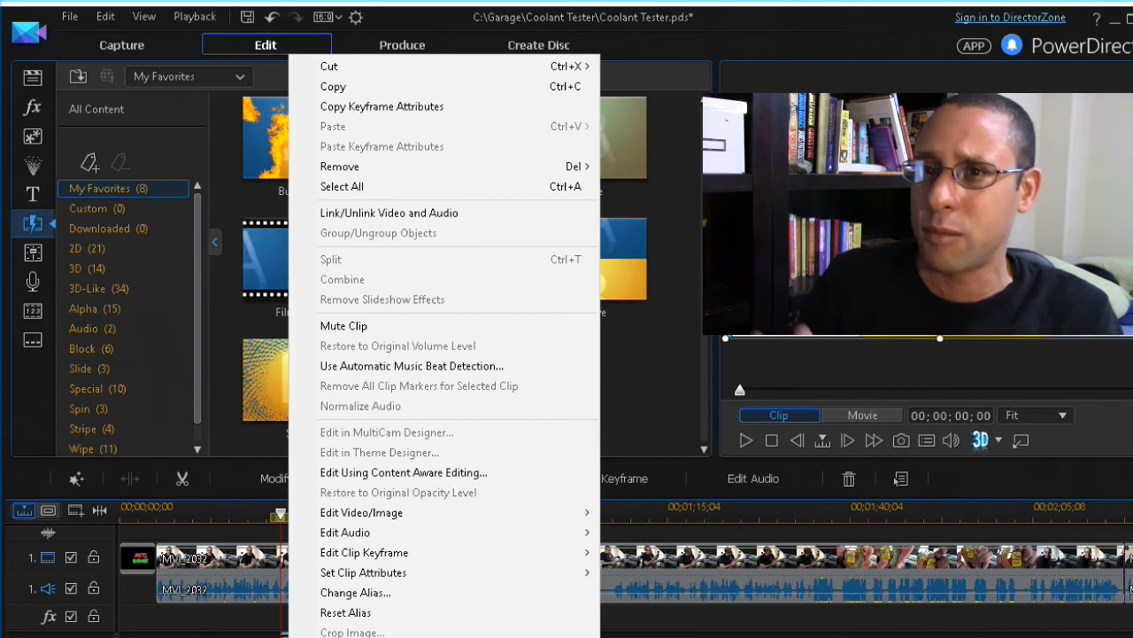
{"action": "left_click", "coordinate": [410, 325]}
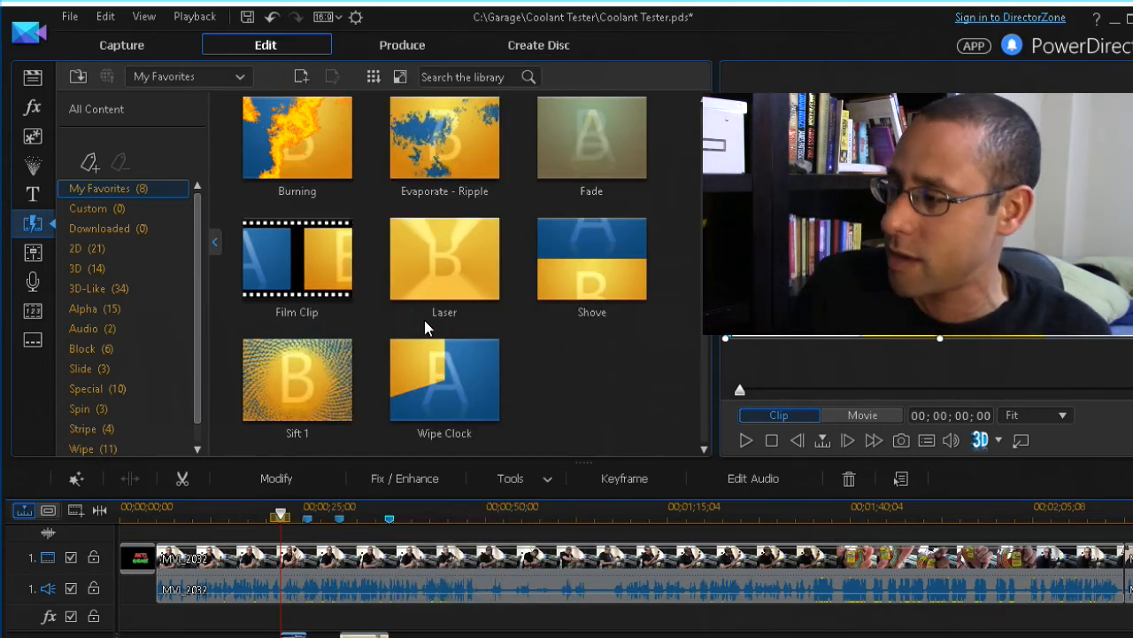
{"action": "left_click", "coordinate": [366, 635]}
{"action": "right_click", "coordinate": [369, 635]}
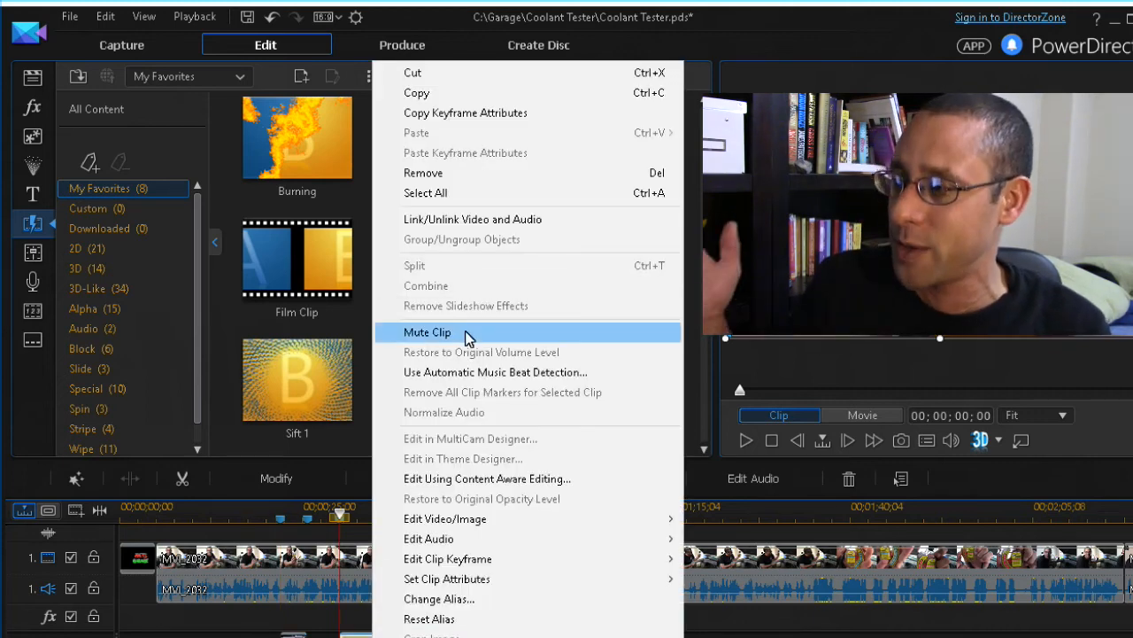
{"action": "left_click", "coordinate": [467, 337]}
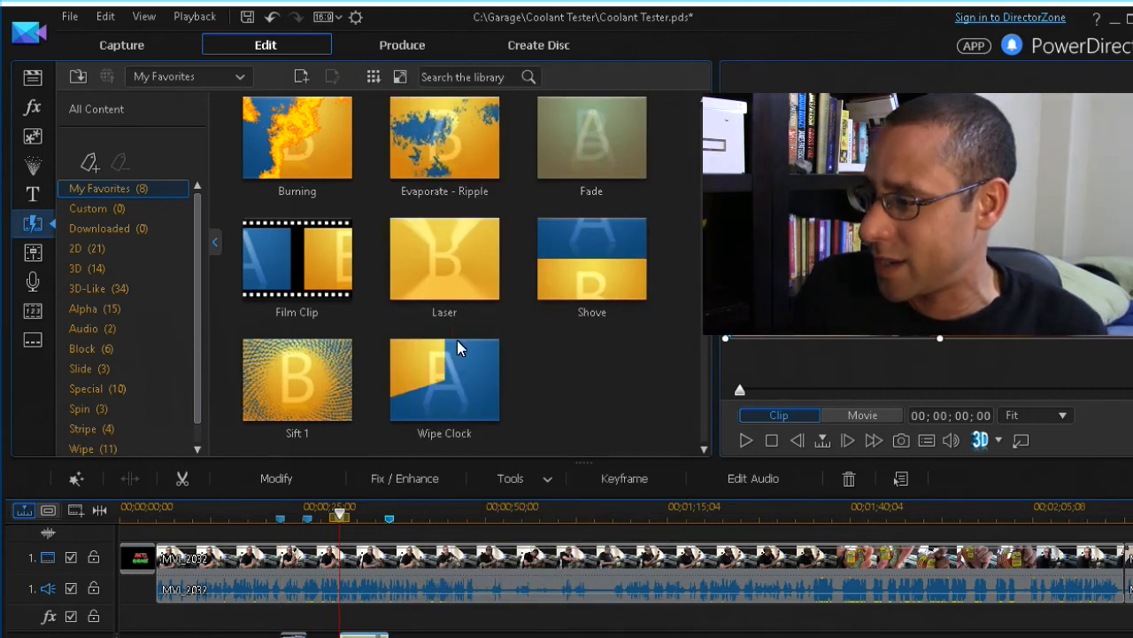
{"action": "key", "text": "minus"}
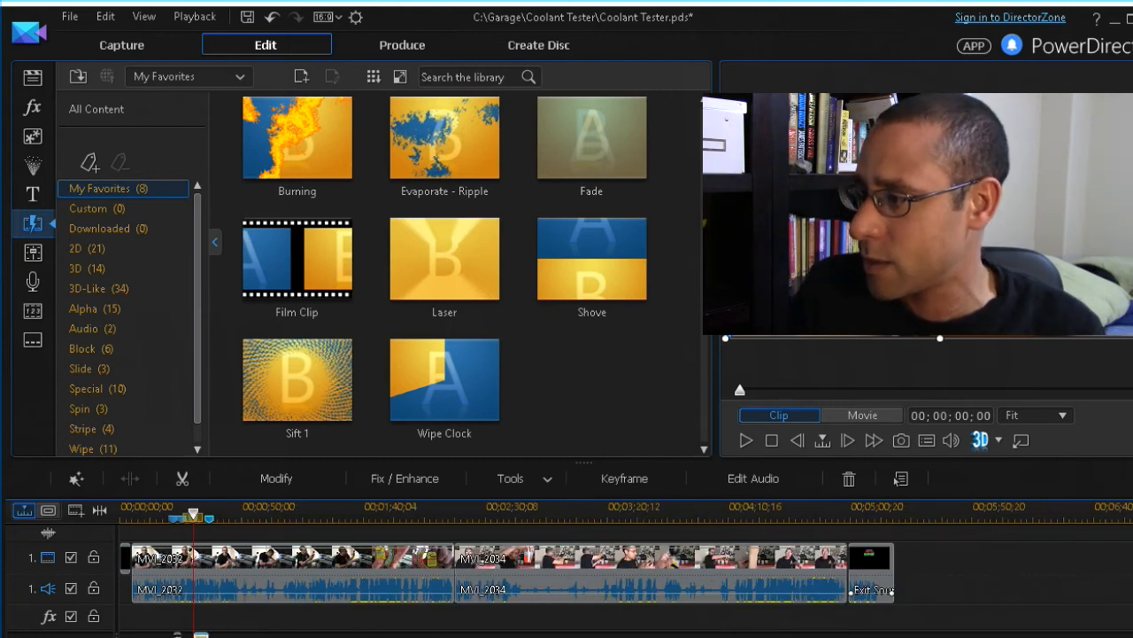
Return the playhead to the movie's start and open the Audio Mixing Room
{"action": "left_click", "coordinate": [235, 580]}
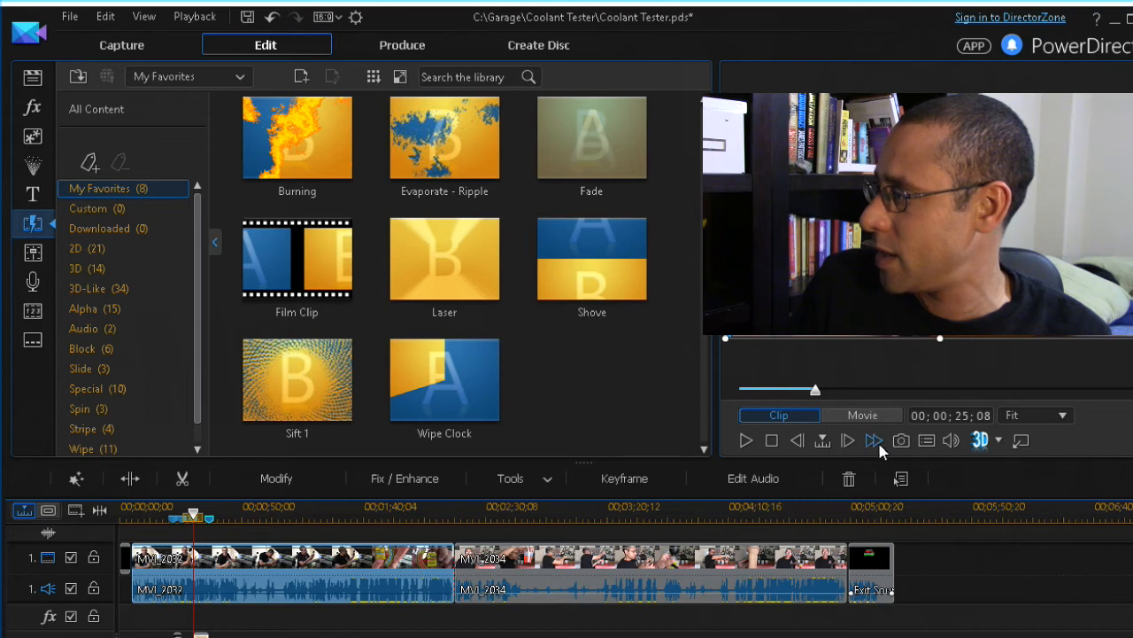
{"action": "left_click_drag", "start_coordinate": [192, 513], "coordinate": [166, 513]}
{"action": "left_click", "coordinate": [251, 589]}
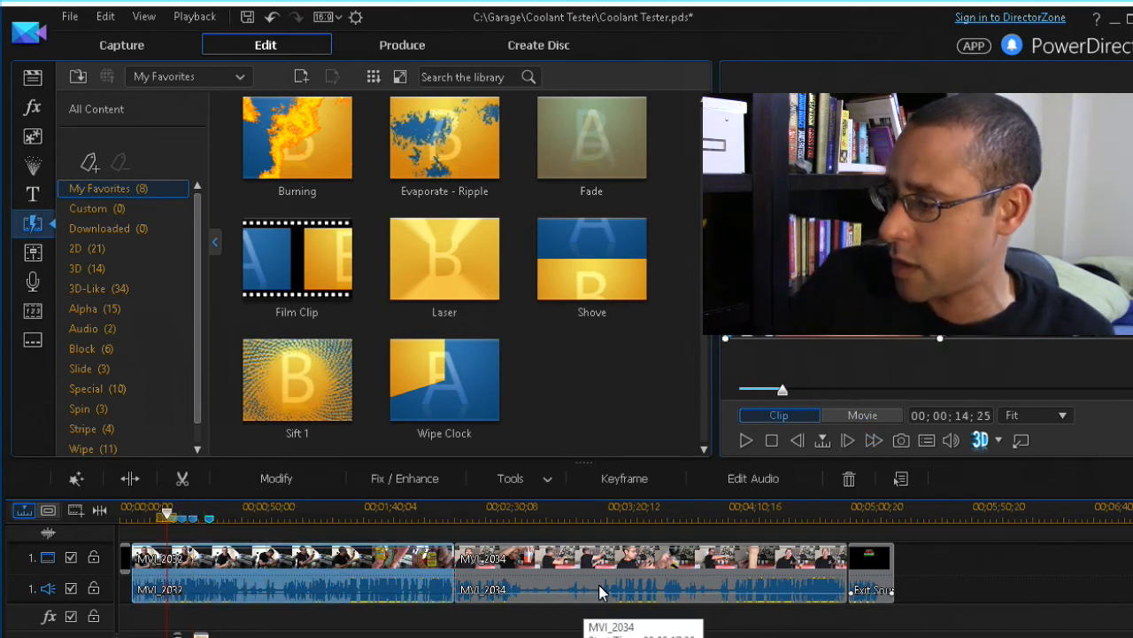
{"action": "key", "text": "Home"}
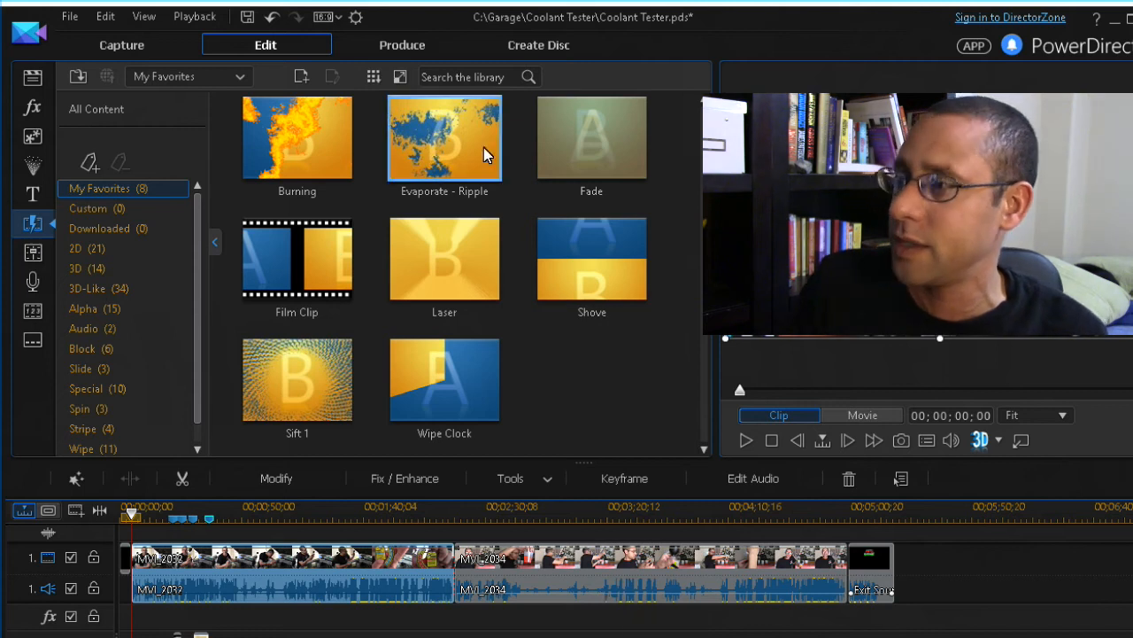
{"action": "left_click", "coordinate": [38, 255]}
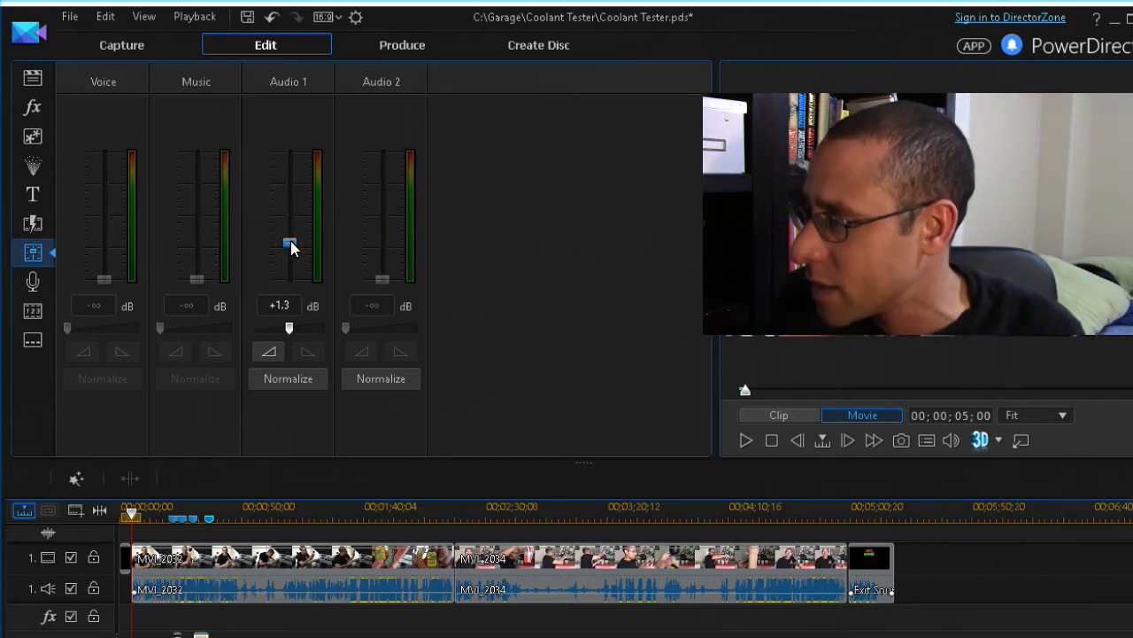
Set the Audio 1 fader to +1.0 dB, then jump to the project's end
{"action": "mouse_move", "coordinate": [291, 243]}
{"action": "left_mouse_down"}
{"action": "mouse_move", "coordinate": [293, 251]}
{"action": "mouse_move", "coordinate": [290, 241]}
{"action": "left_mouse_up"}
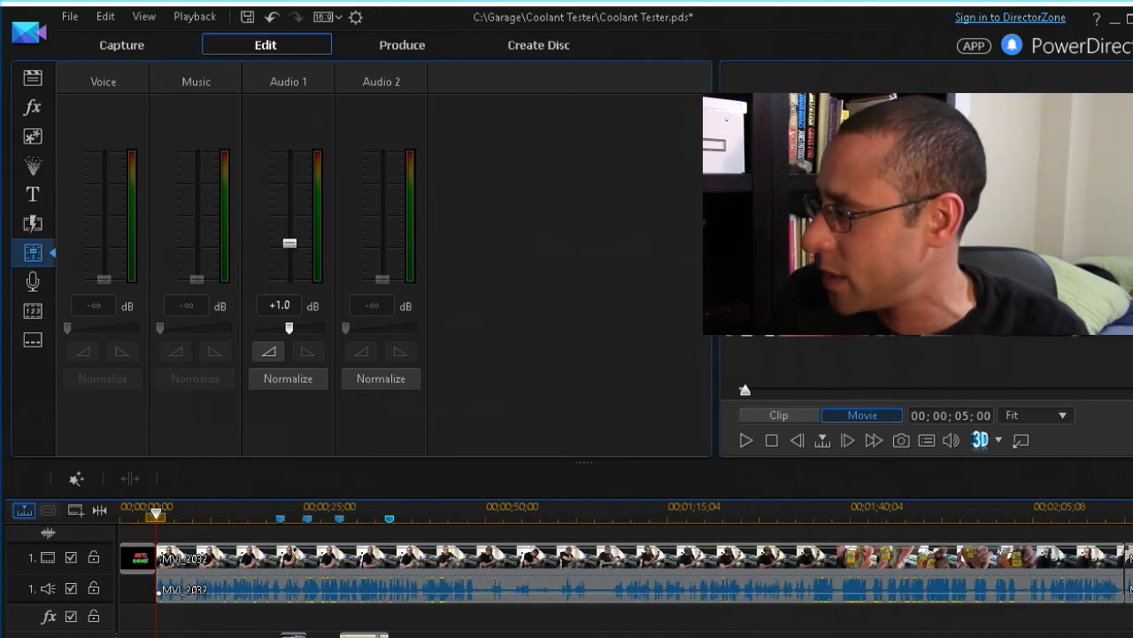
{"action": "scroll", "coordinate": [626, 570], "scroll_direction": "right", "scroll_amount": 2}
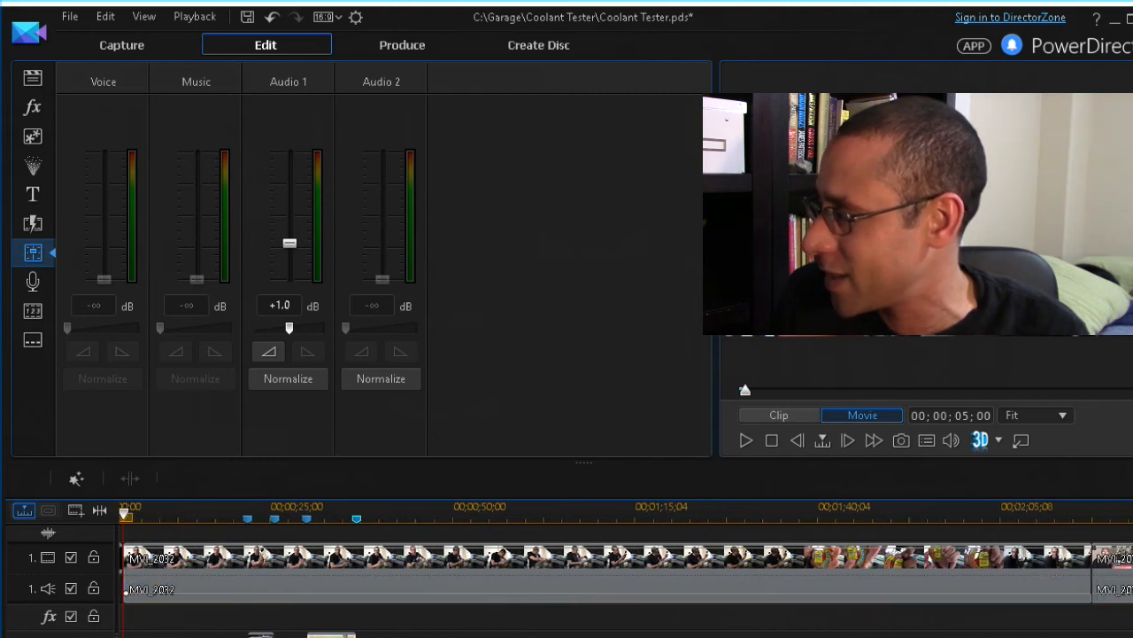
{"action": "scroll", "coordinate": [726, 594], "scroll_direction": "right", "scroll_amount": 5}
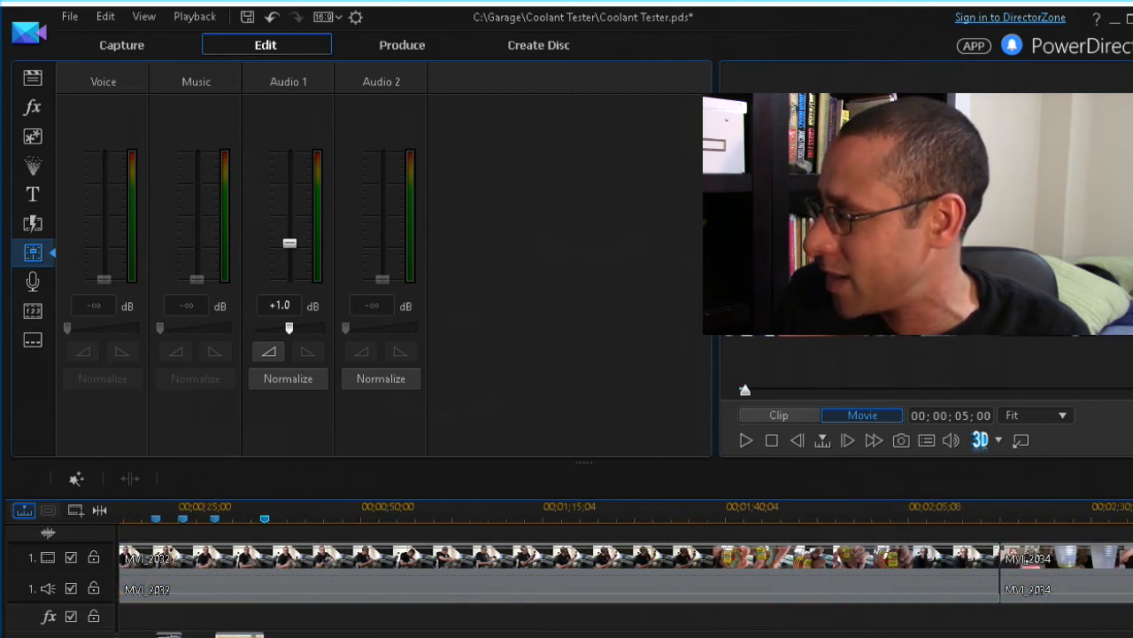
{"action": "key", "text": "End"}
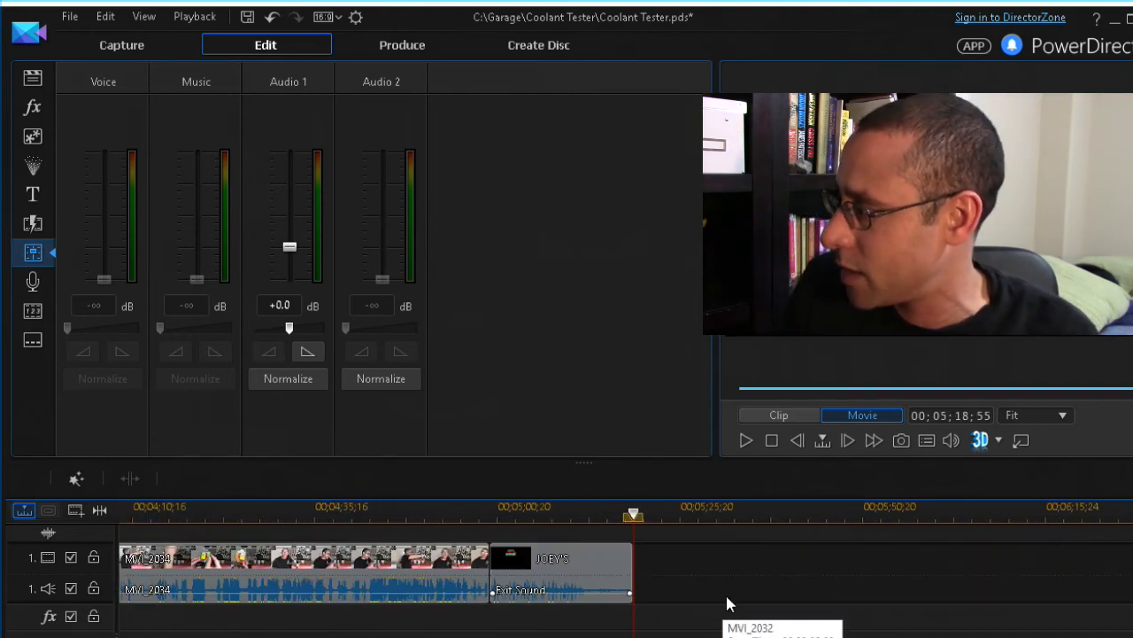